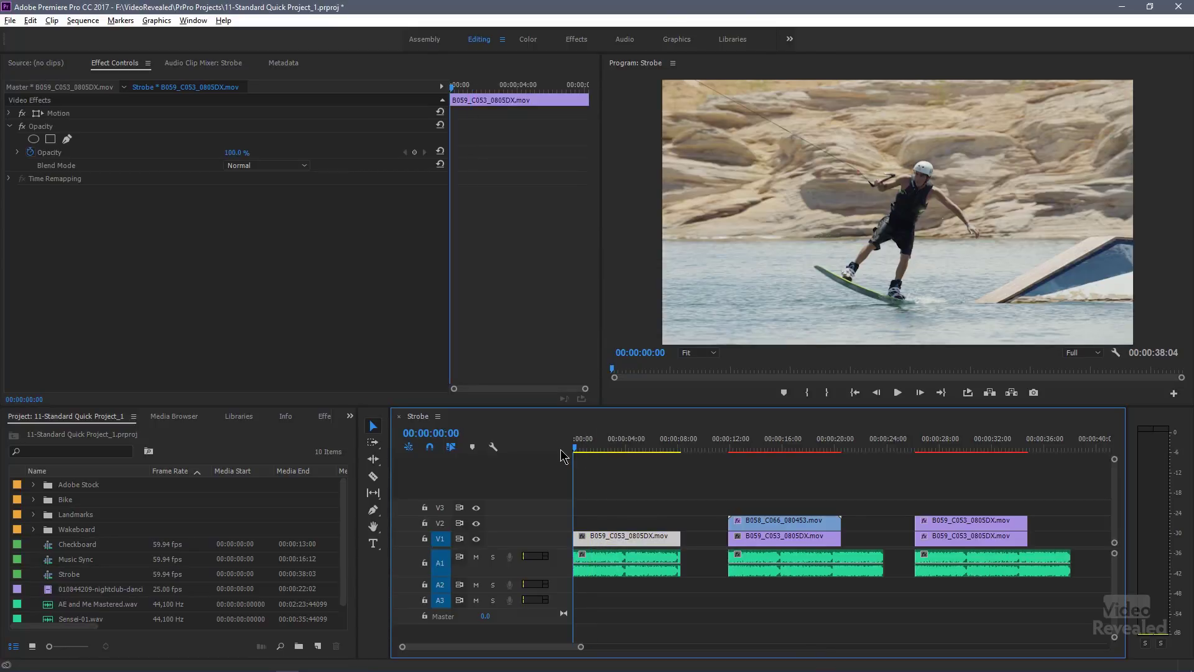
Play the first few seconds of the Strobe sequence to preview the opening wakeboard clip
key("space")
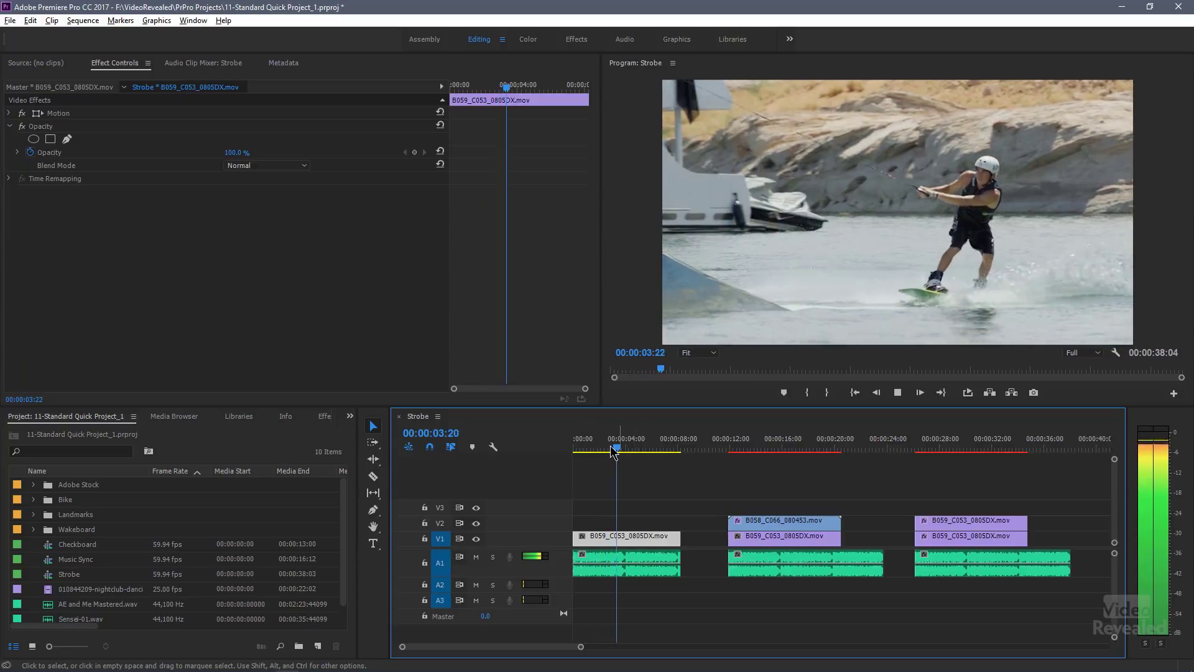
key("space")
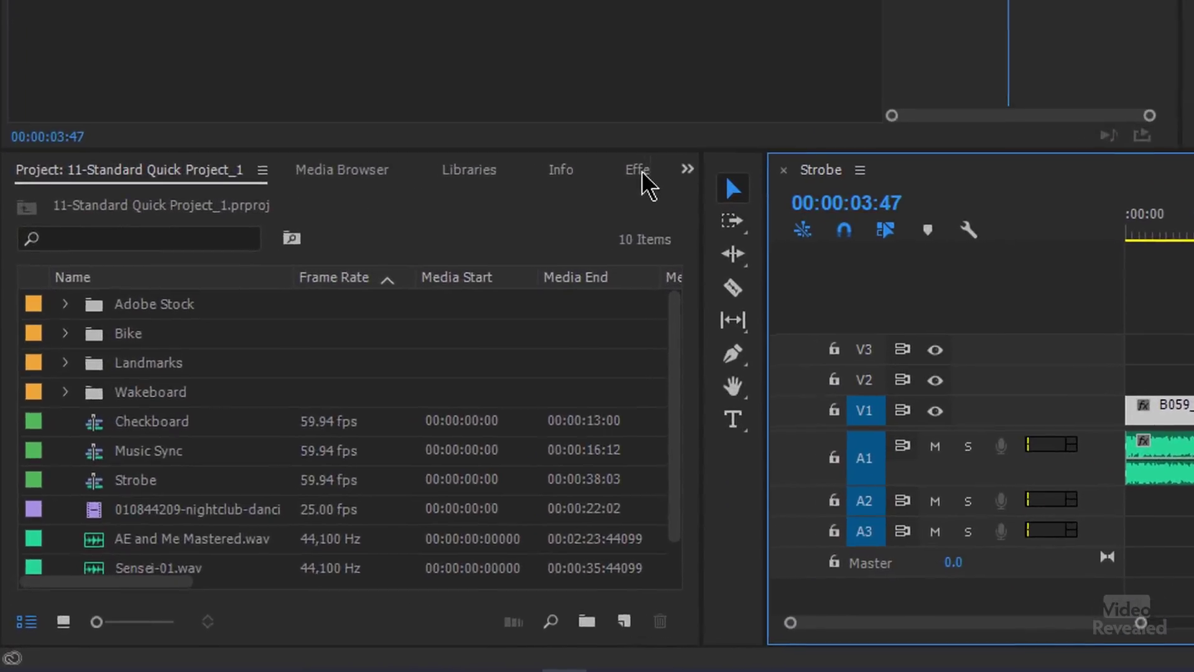
Search the Effects panel for 'strob' and apply Strobe Light to the first V1 clip
left_click(325, 416)
left_click(152, 432)
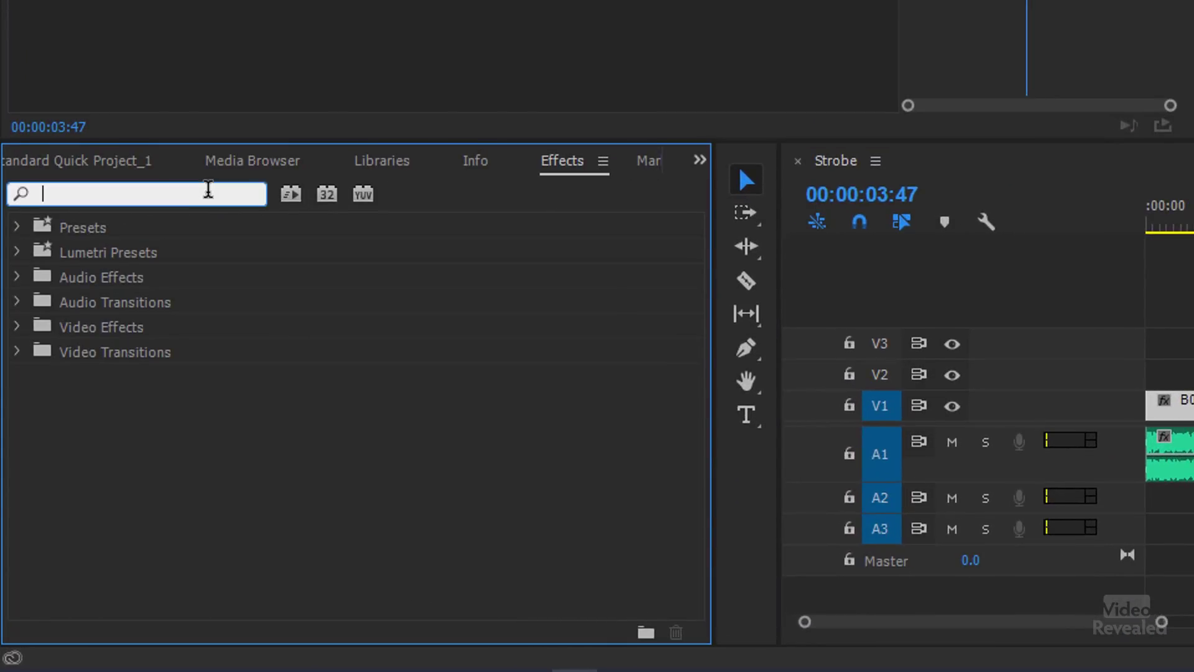
type("strobe")
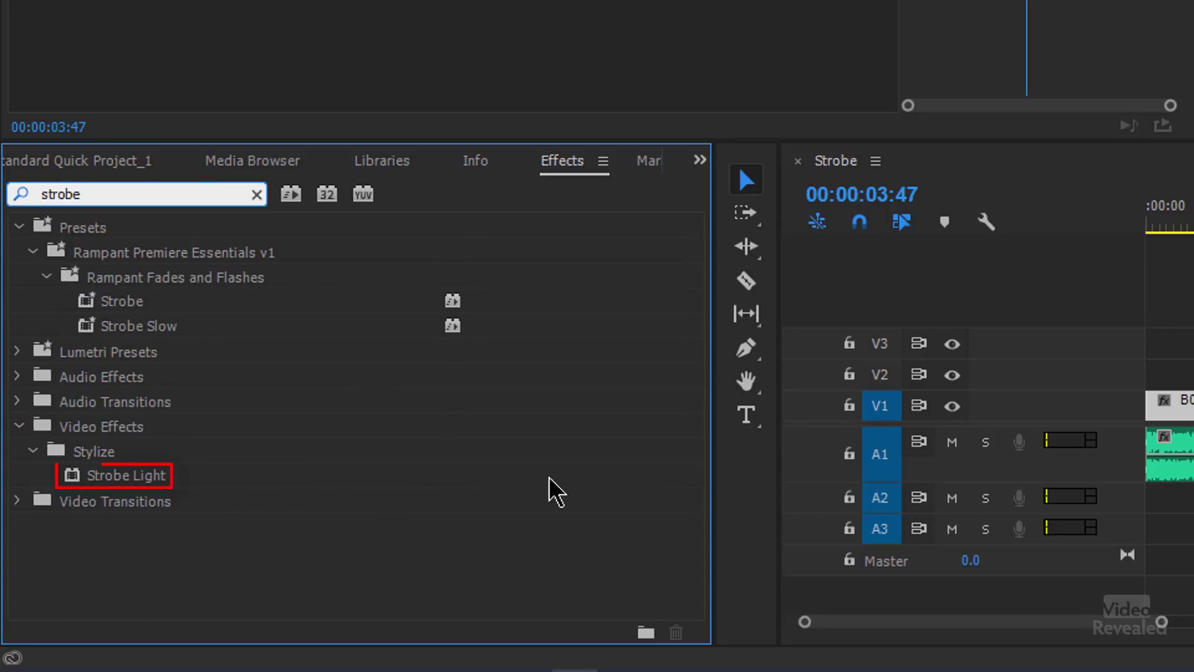
left_click(108, 484)
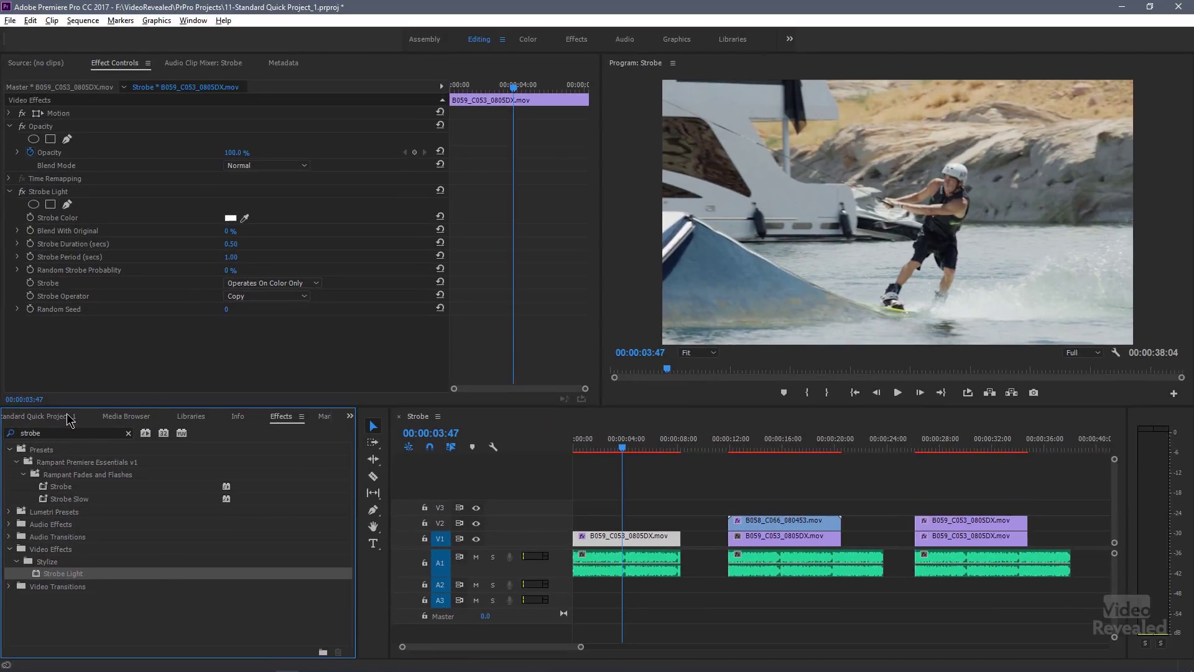
left_click(67, 417)
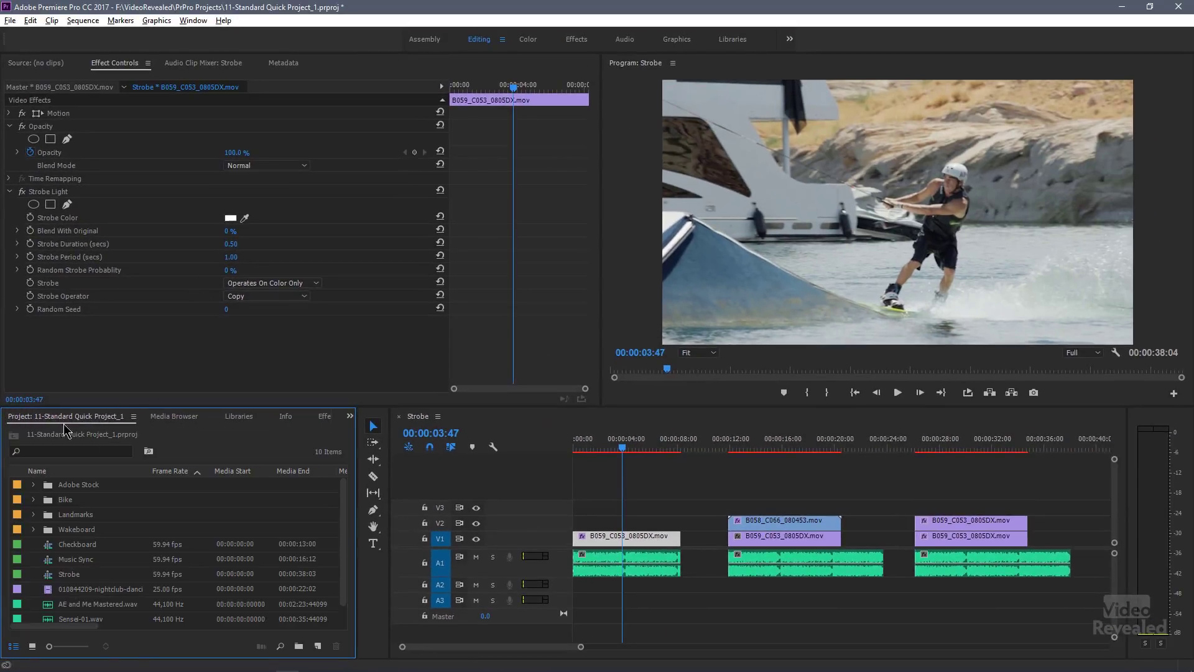
Play from the sequence start to preview the white flashes, then scrub back to the wakeboarder
left_click_drag(580, 453, 571, 454)
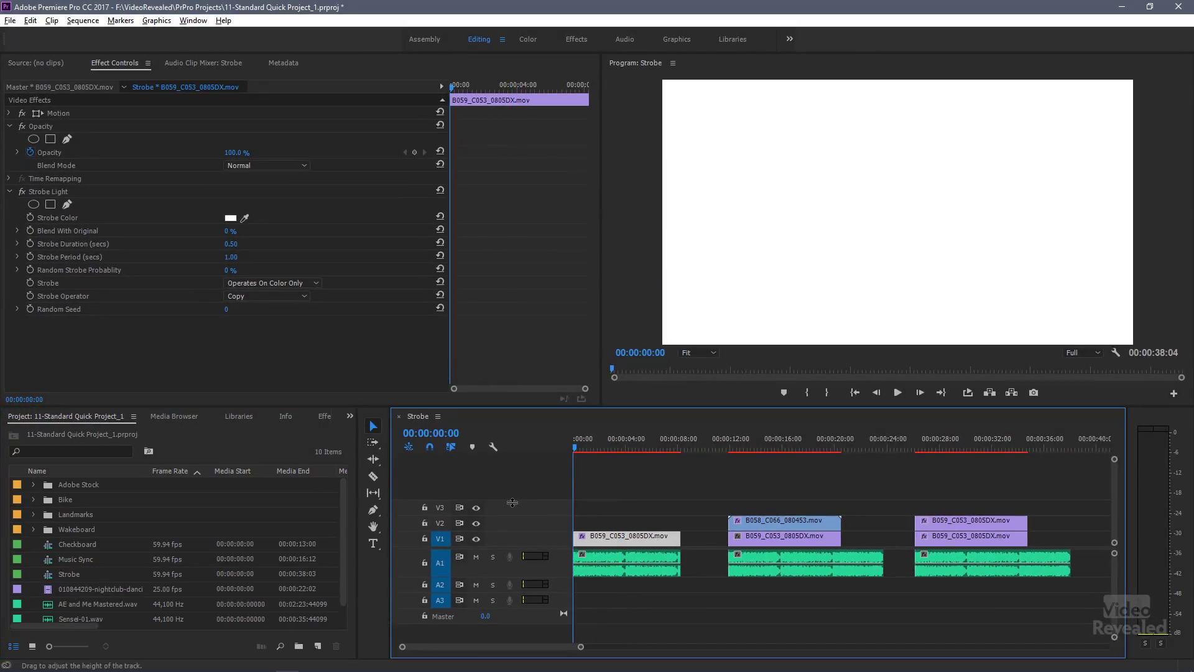
key("space")
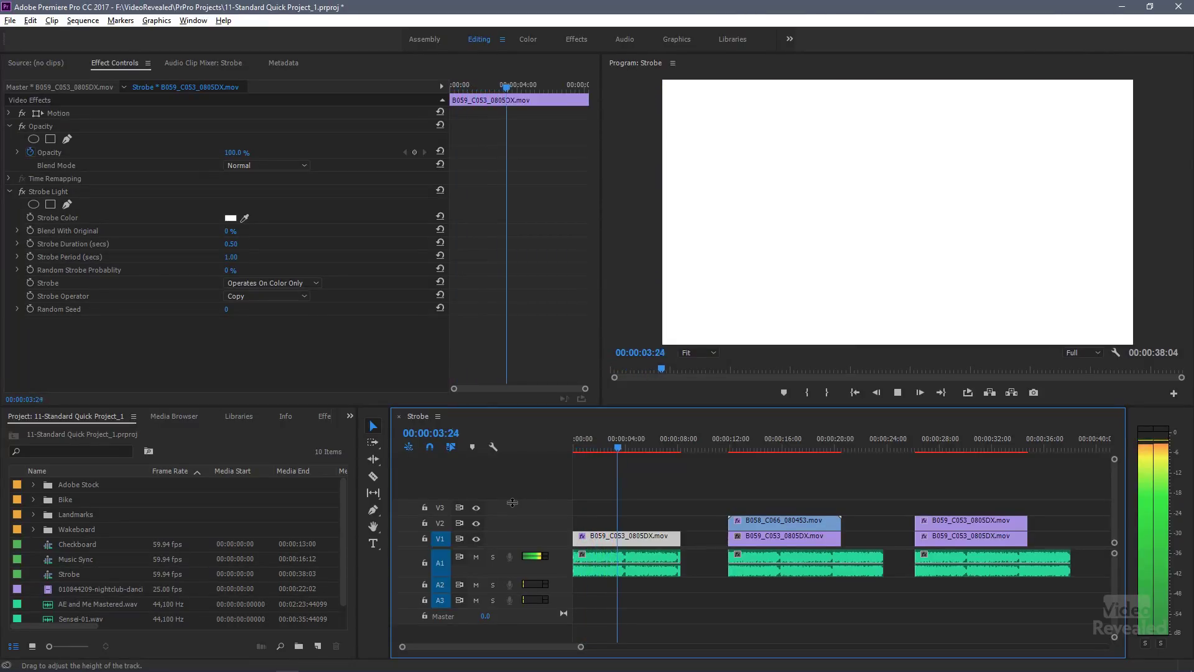
key("space")
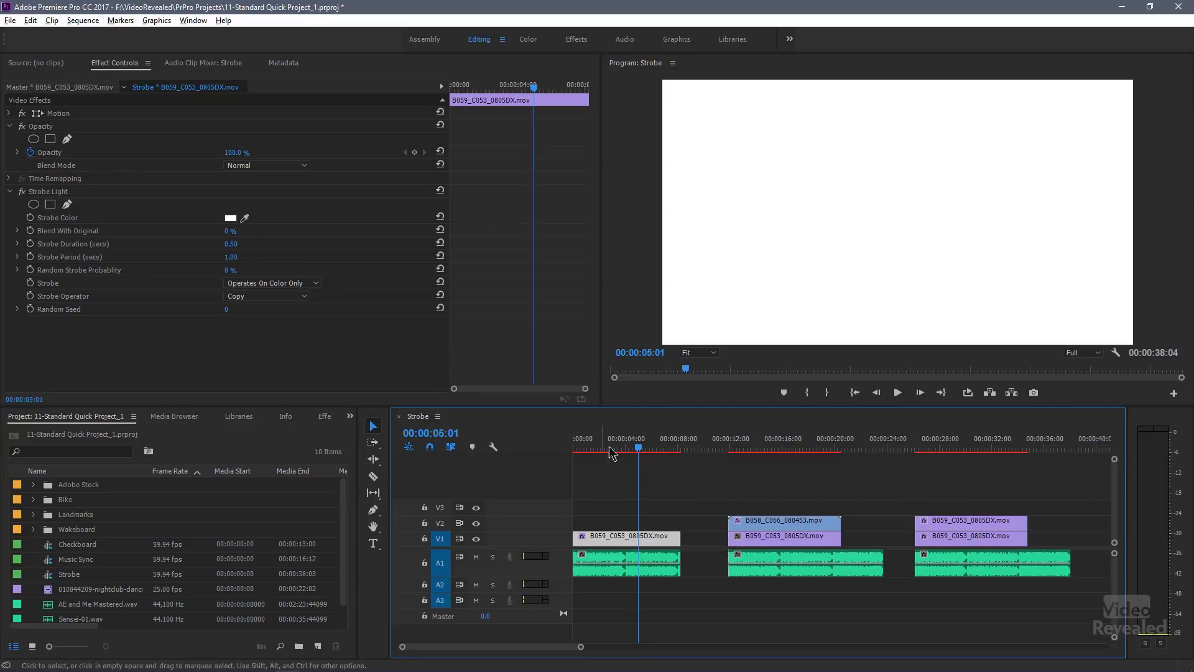
mouse_move(611, 452)
left_mouse_down()
mouse_move(632, 449)
mouse_move(611, 450)
left_mouse_up()
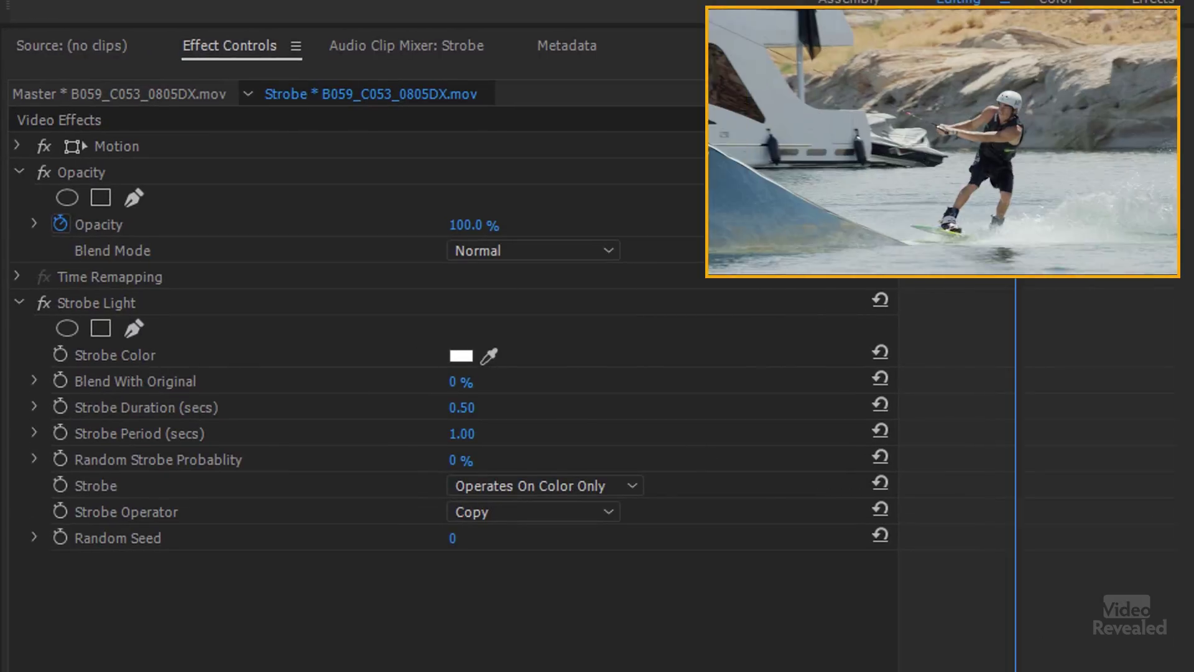
Make the strobe colour red and try Blend With Original amounts from slight to 100%
left_click(461, 357)
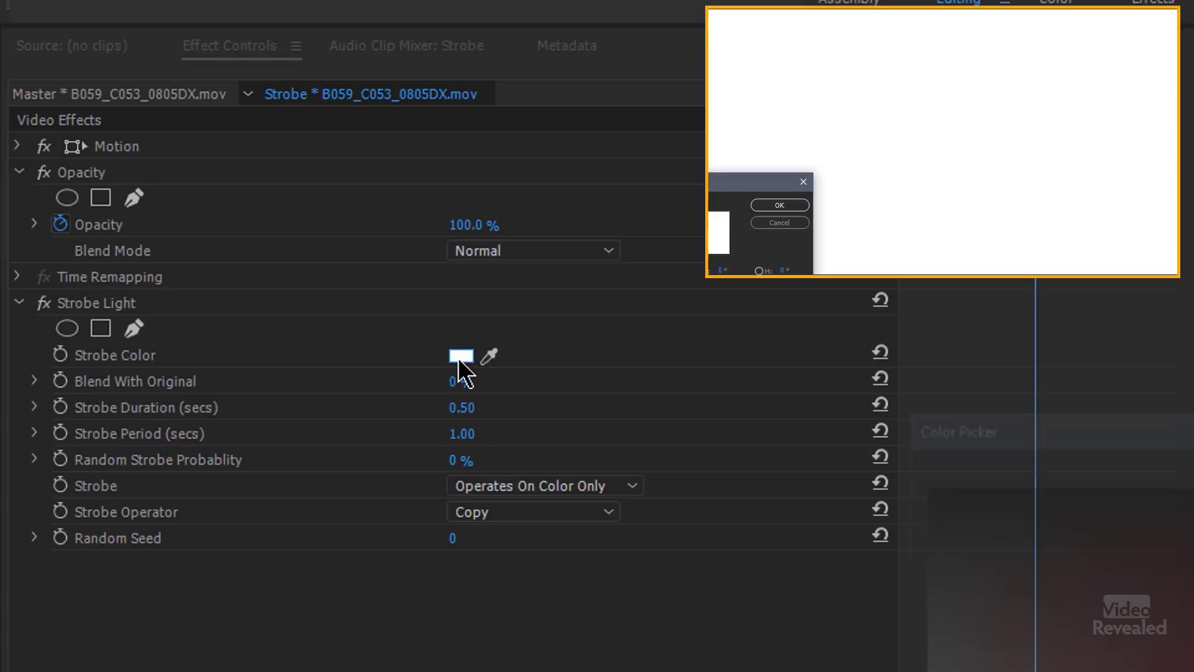
left_click(770, 206)
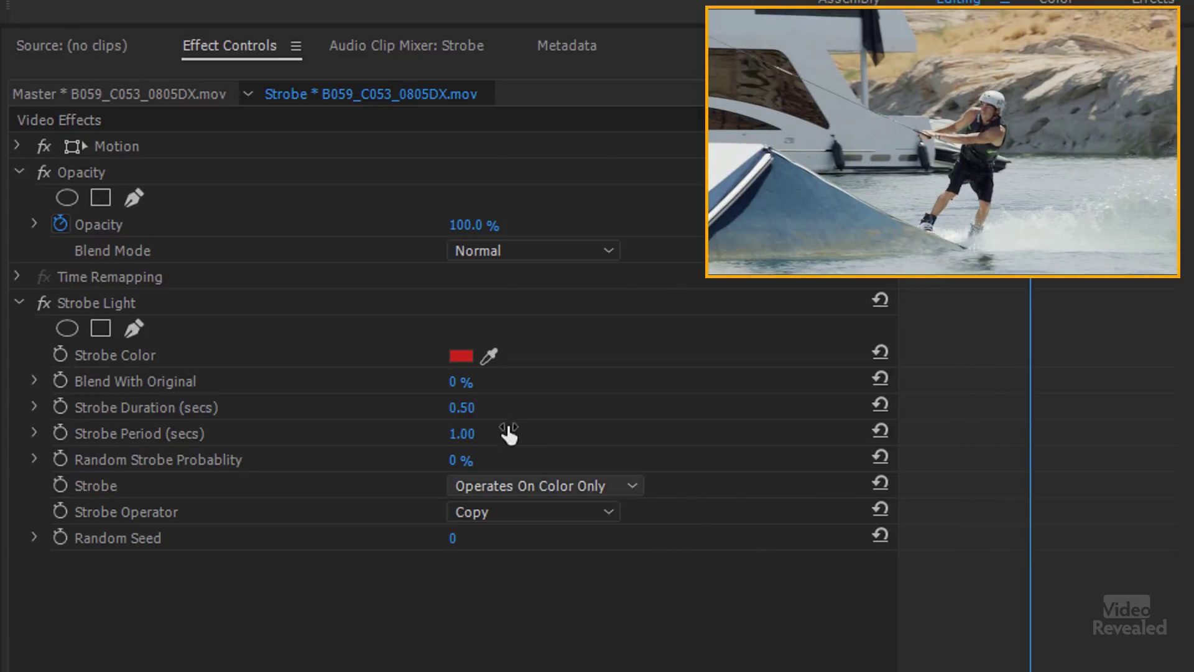
left_click_drag(451, 384, 454, 383)
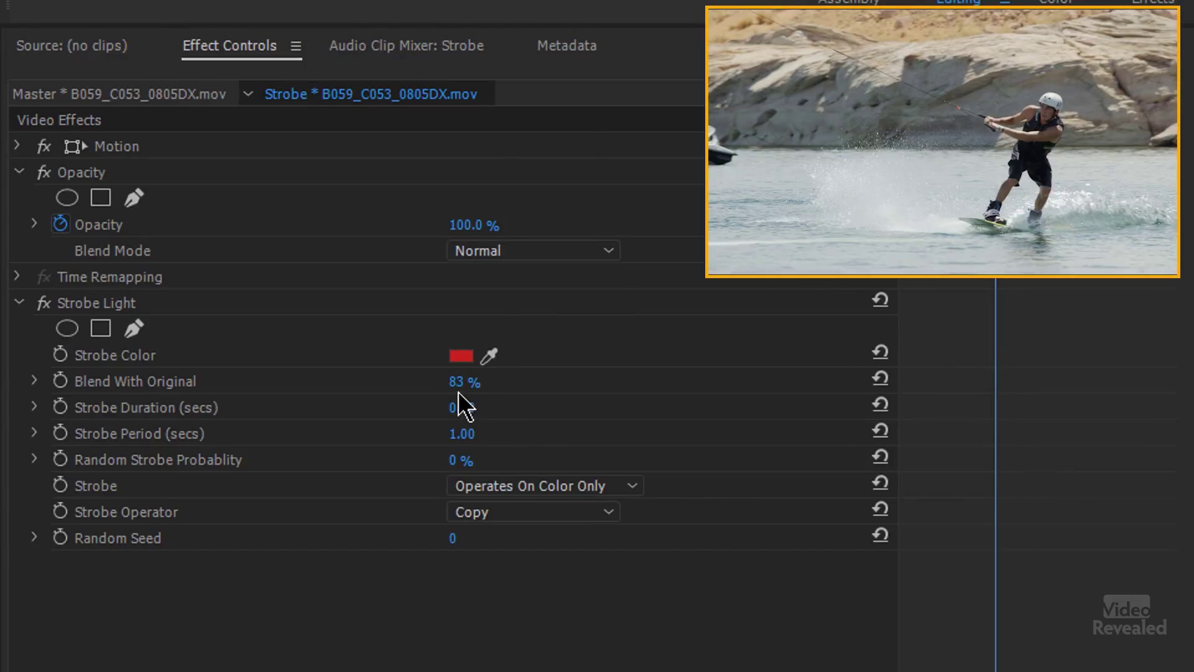
left_click_drag(455, 381, 513, 381)
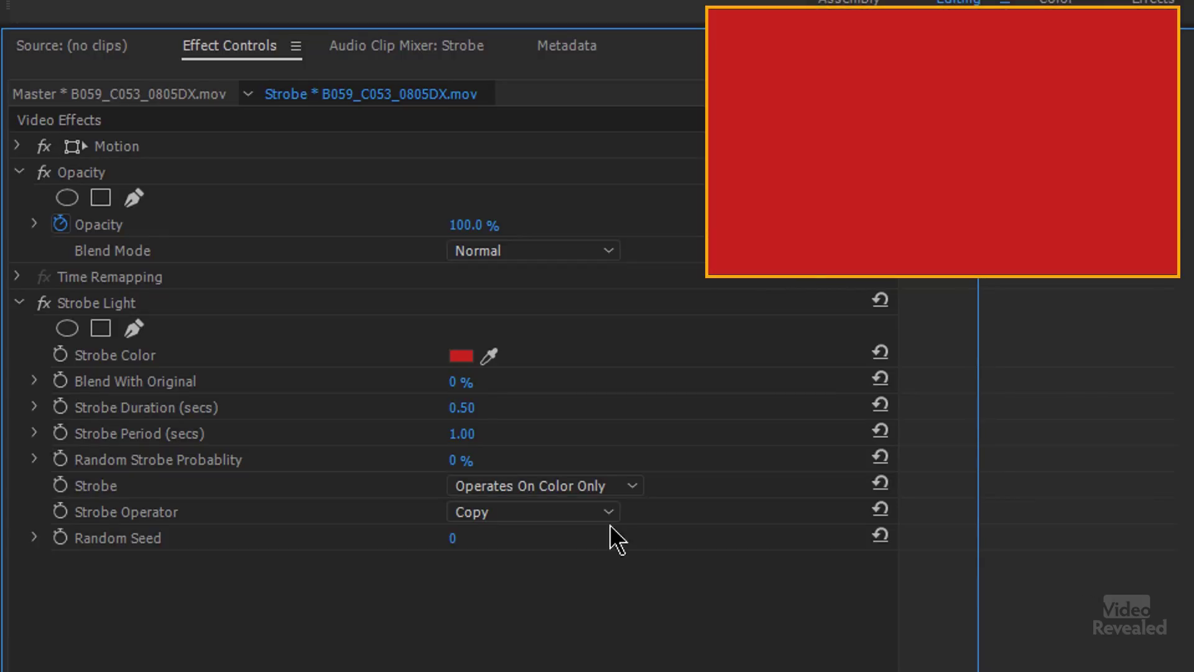
mouse_move(451, 390)
left_mouse_down()
mouse_move(508, 391)
mouse_move(451, 391)
left_mouse_up()
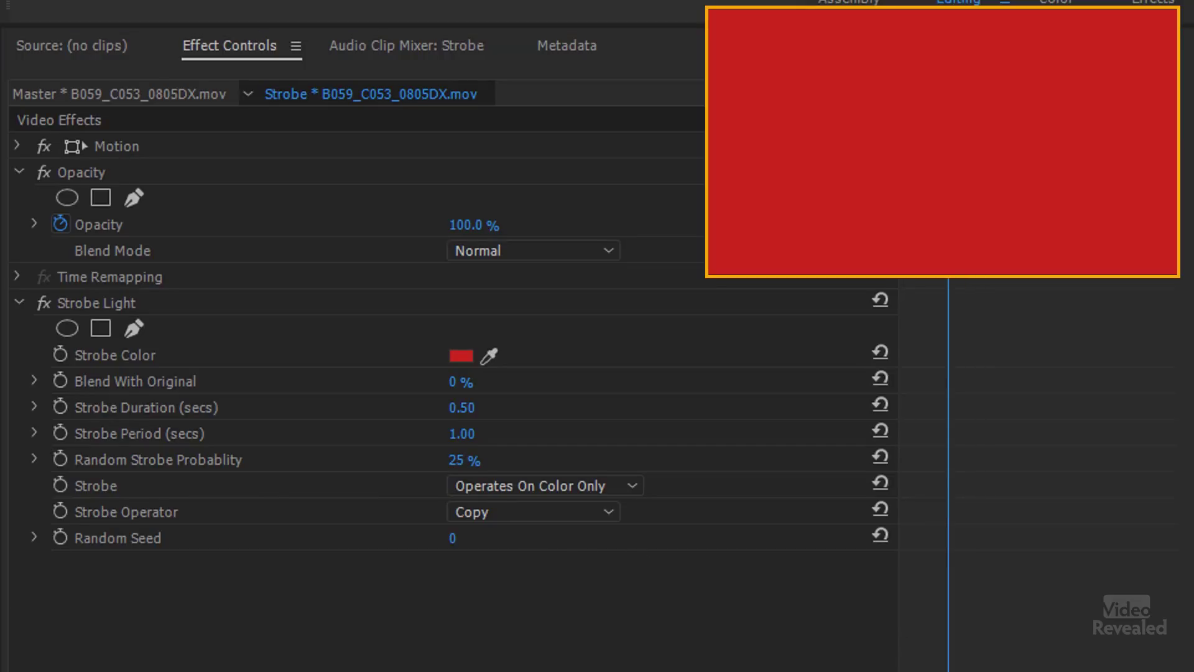
Preview the red strobe while trying Random Strobe Probability at 0% and 93%, ending at 0%
key("space")
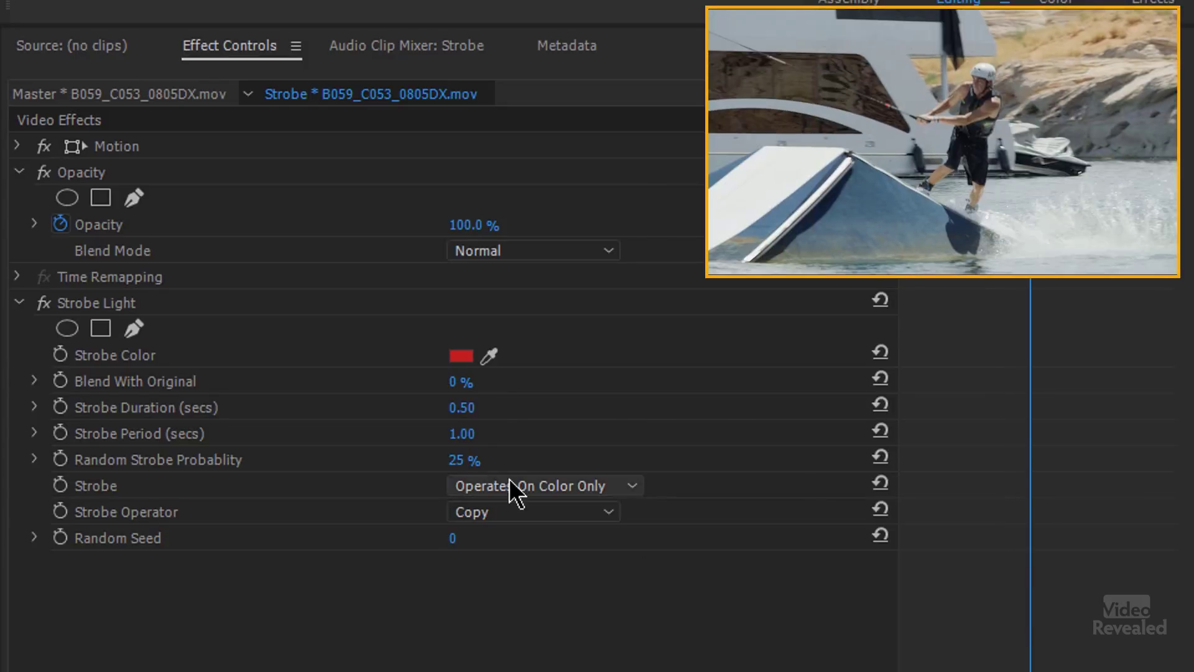
left_click_drag(468, 461, 448, 461)
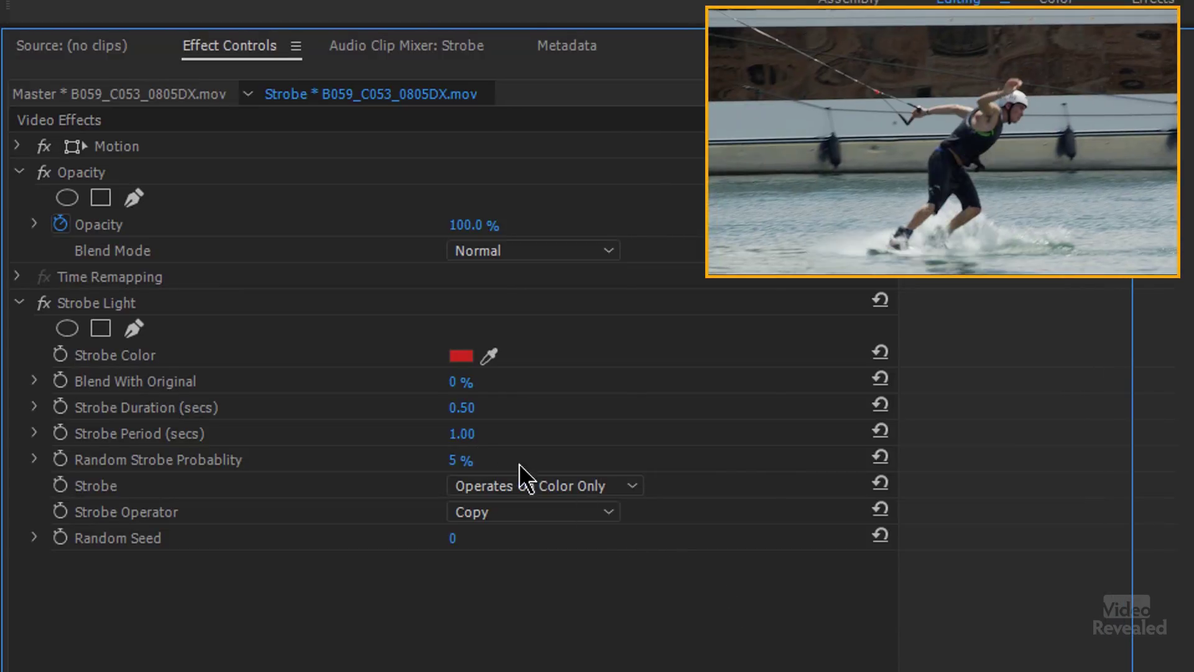
left_click_drag(458, 472, 650, 616)
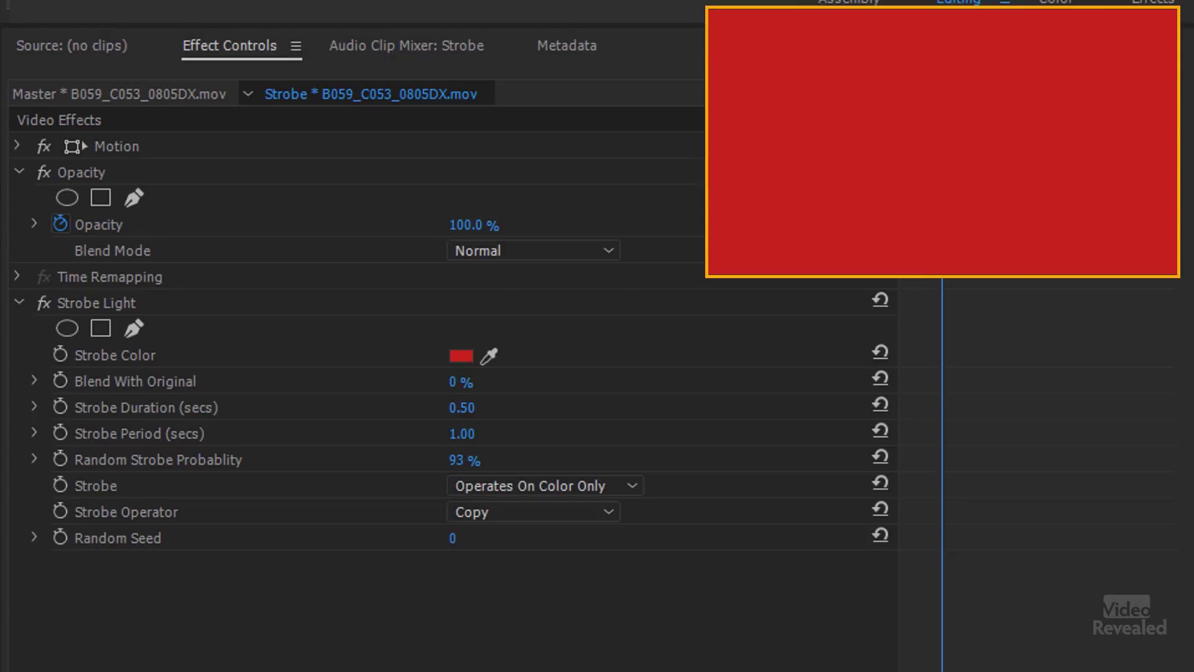
left_click_drag(464, 458, 398, 460)
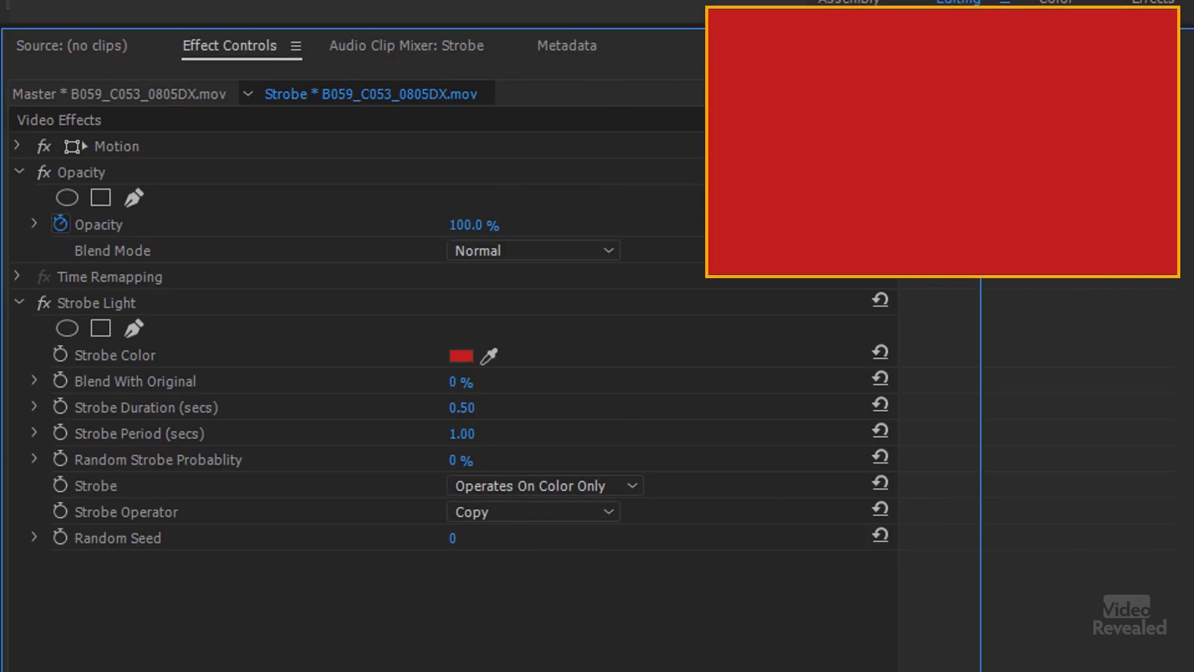
left_click(570, 491)
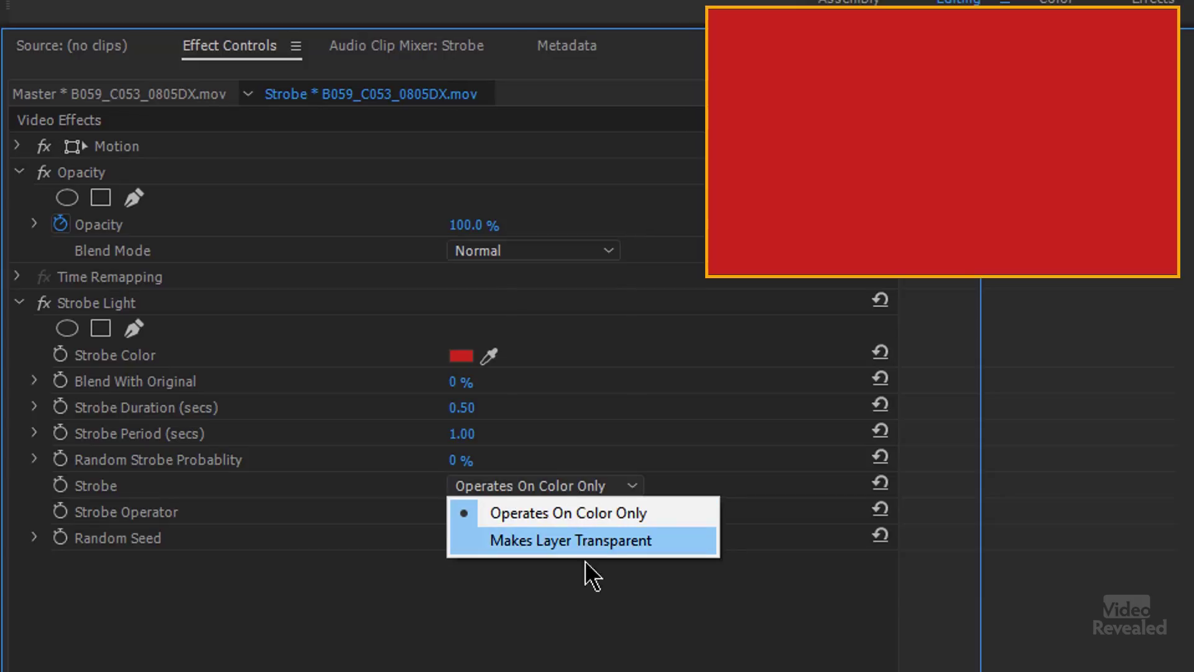
left_click(590, 600)
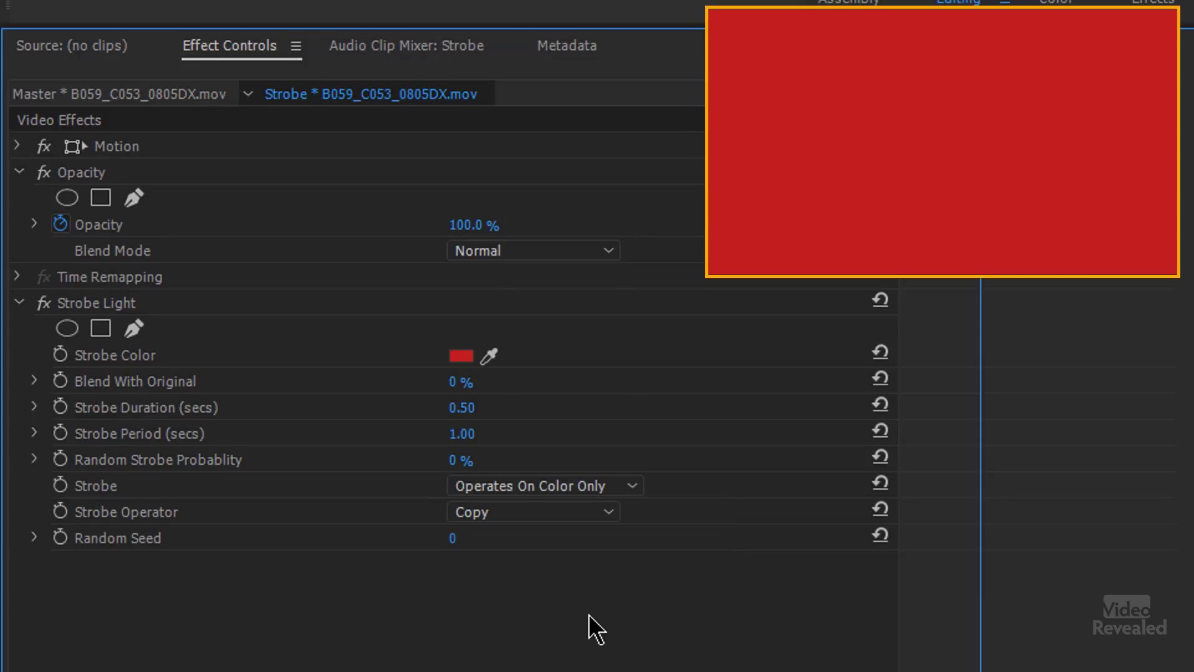
left_click(562, 514)
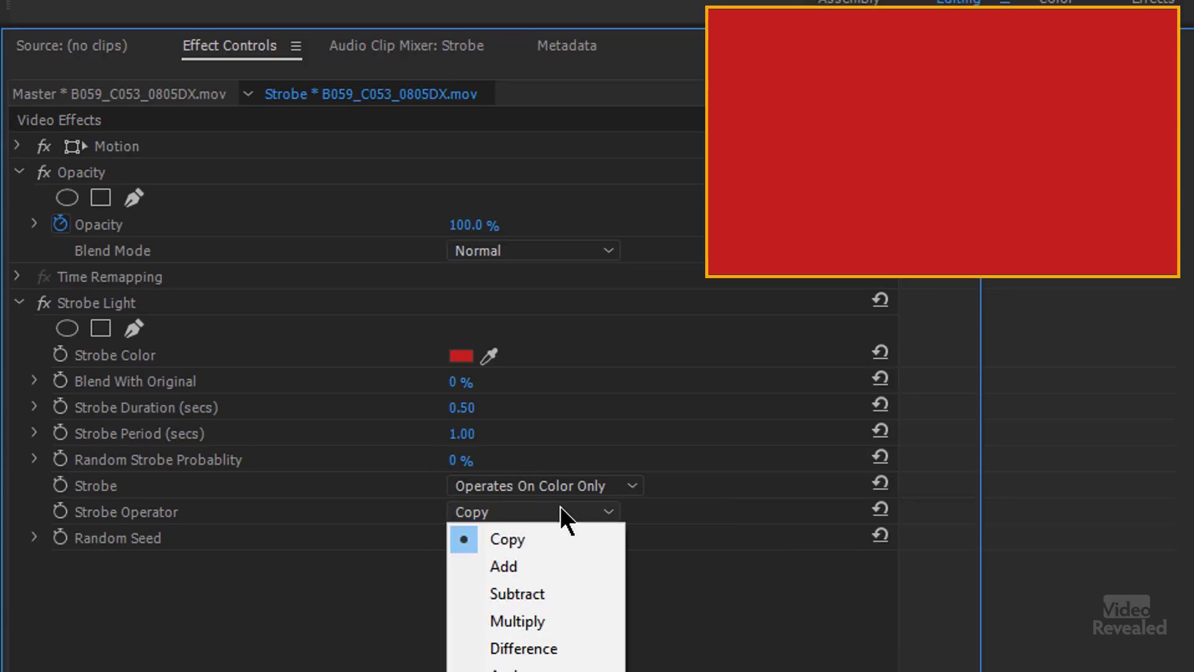
left_click(653, 543)
scroll(510, 531, "down", 2)
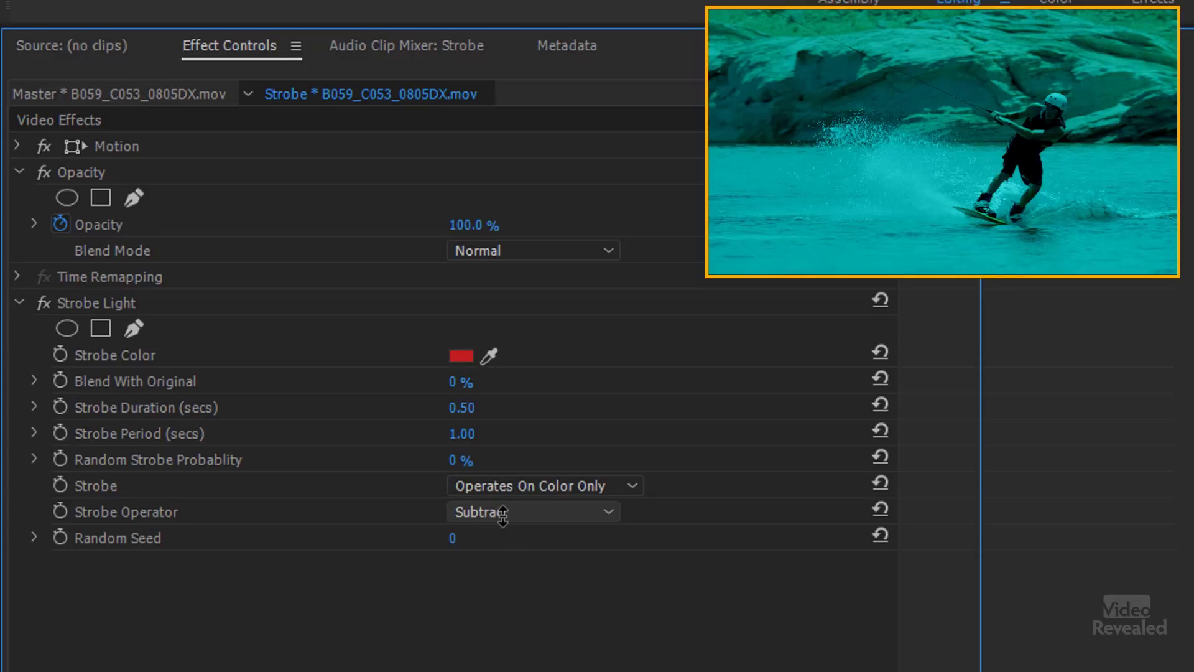
scroll(503, 515, "down", 1)
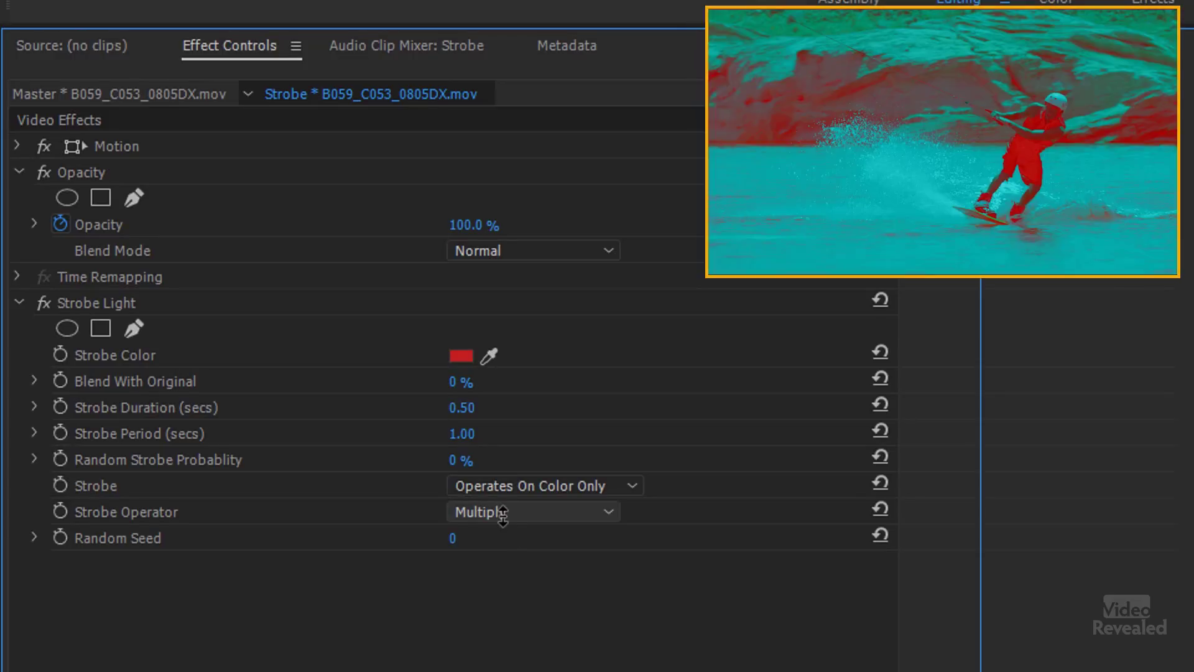
scroll(504, 517, "down", 2)
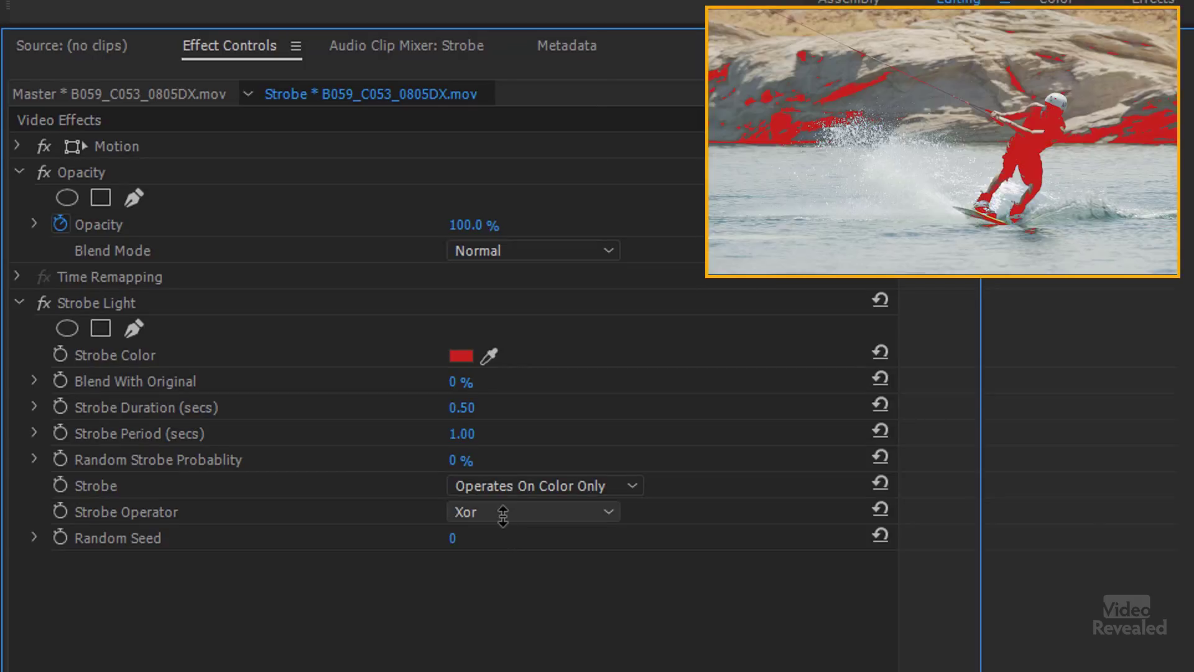
scroll(505, 519, "down", 1)
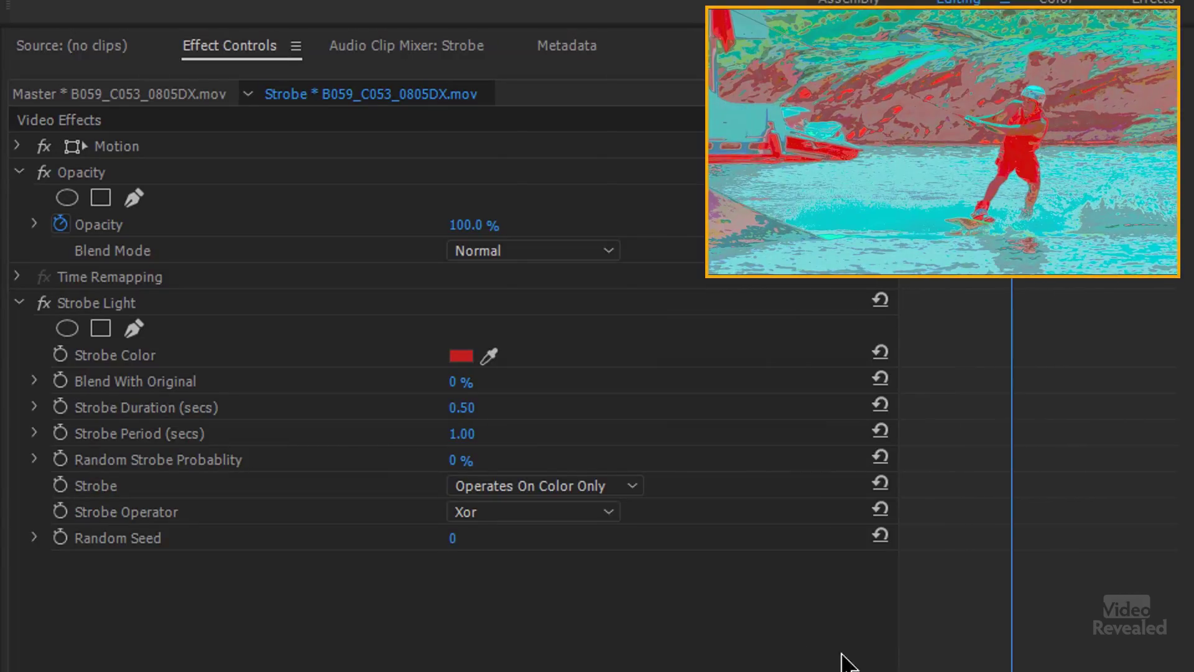
scroll(541, 511, "down", 5)
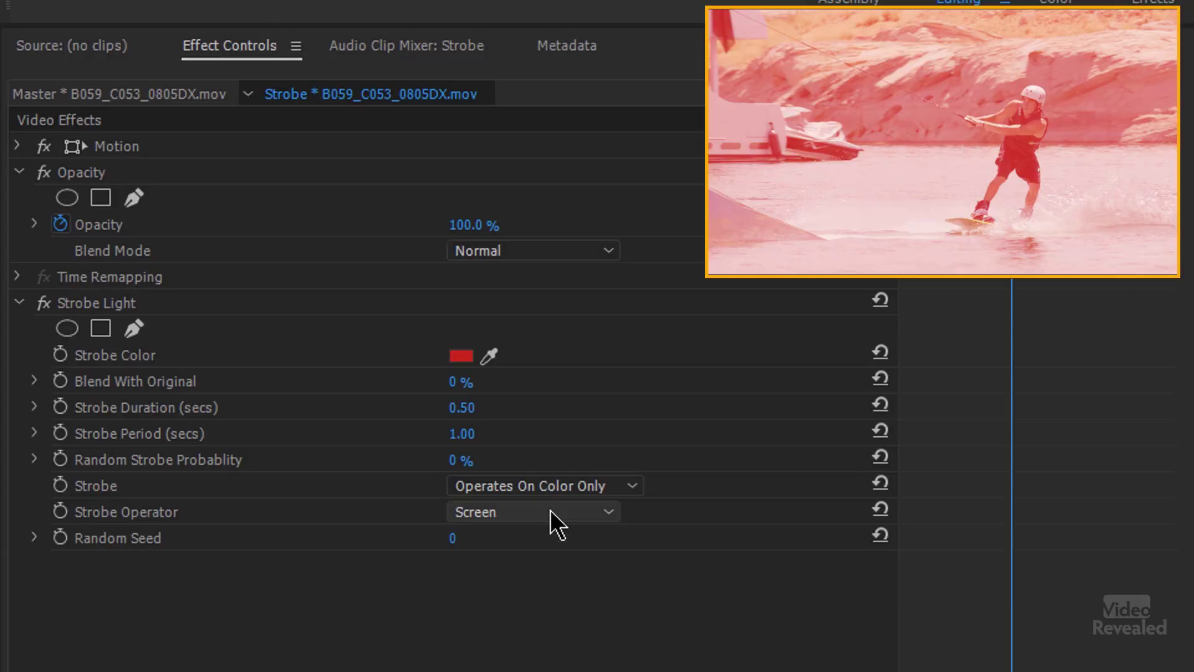
left_click(555, 520)
left_click(547, 540)
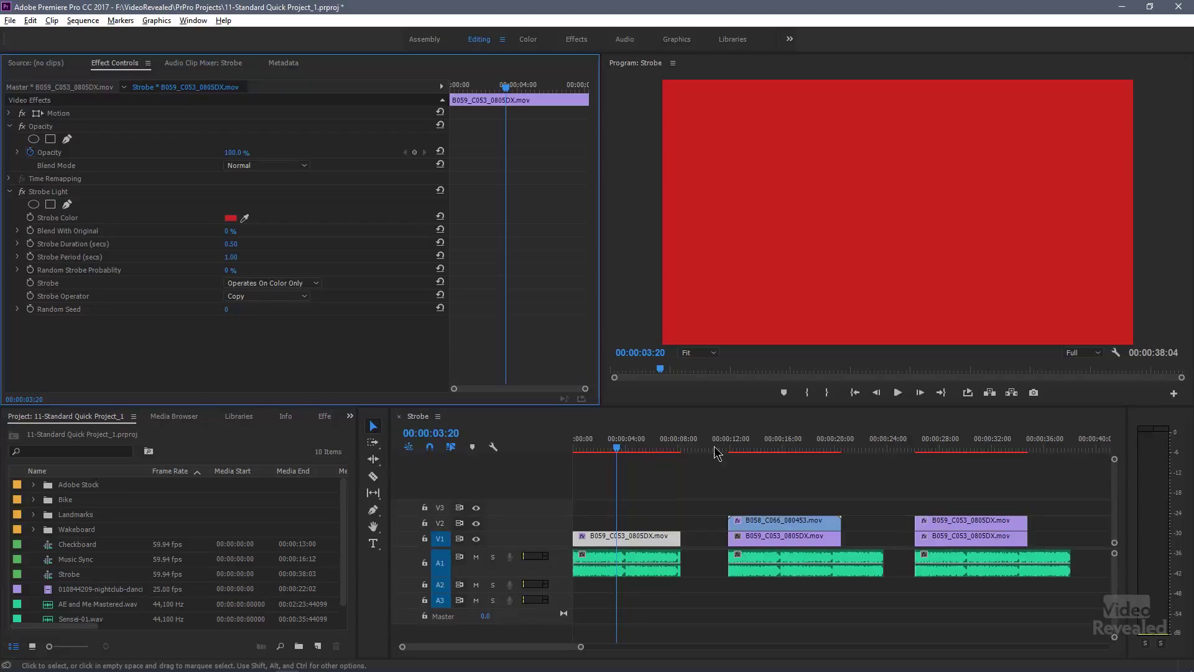
Set the Strobe Light on the V2 clip B058_C066_080453.mov to Makes Layer Transparent
left_click(731, 446)
left_click(740, 443)
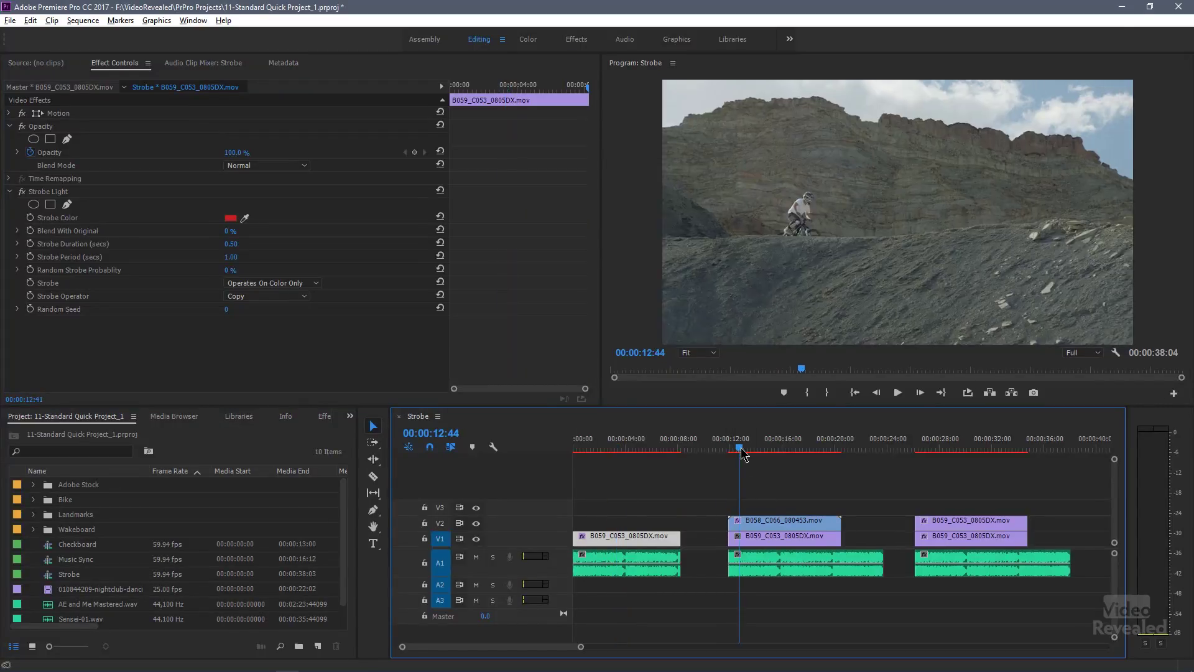
left_click(765, 520)
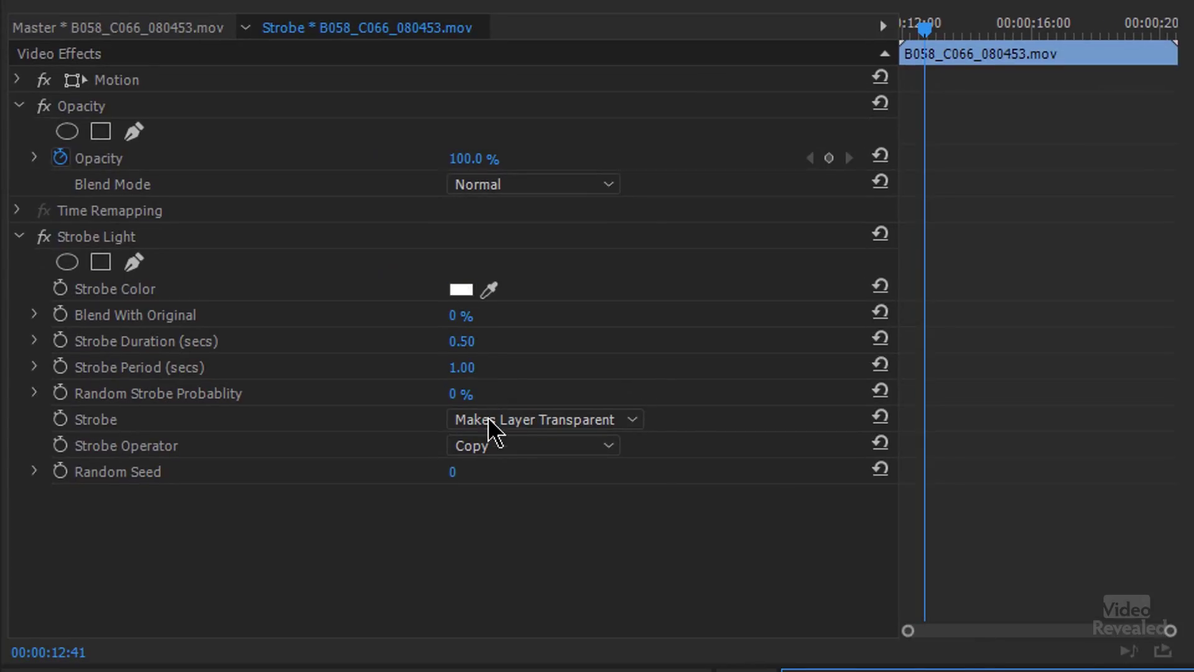
left_click(533, 421)
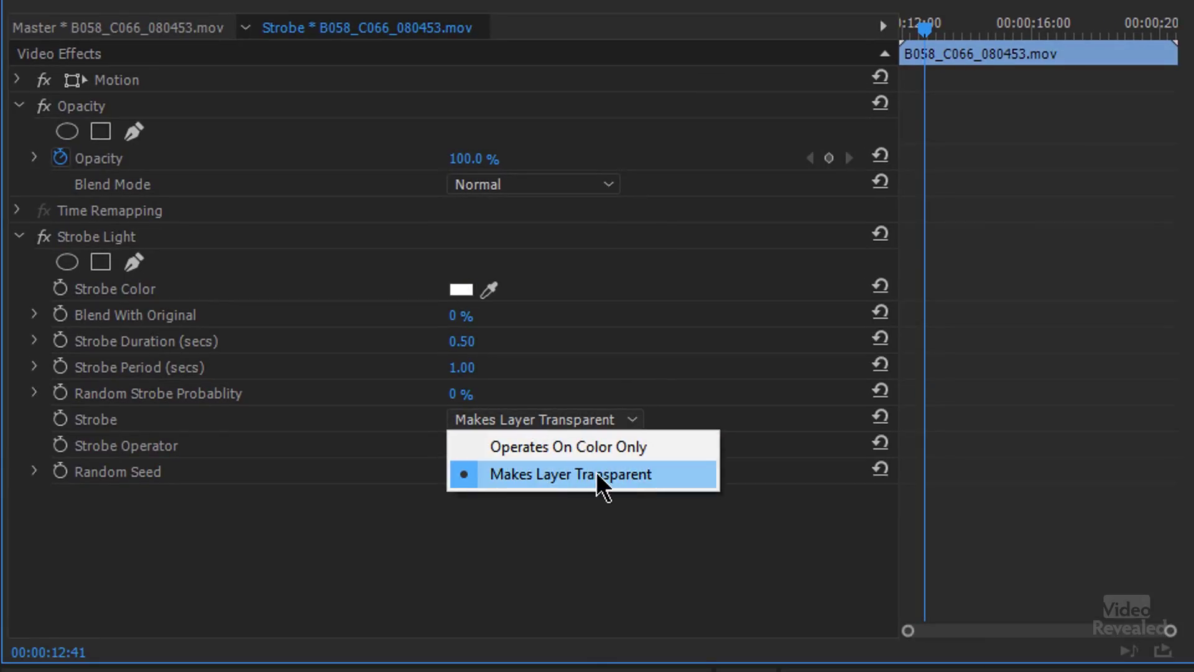
left_click(640, 550)
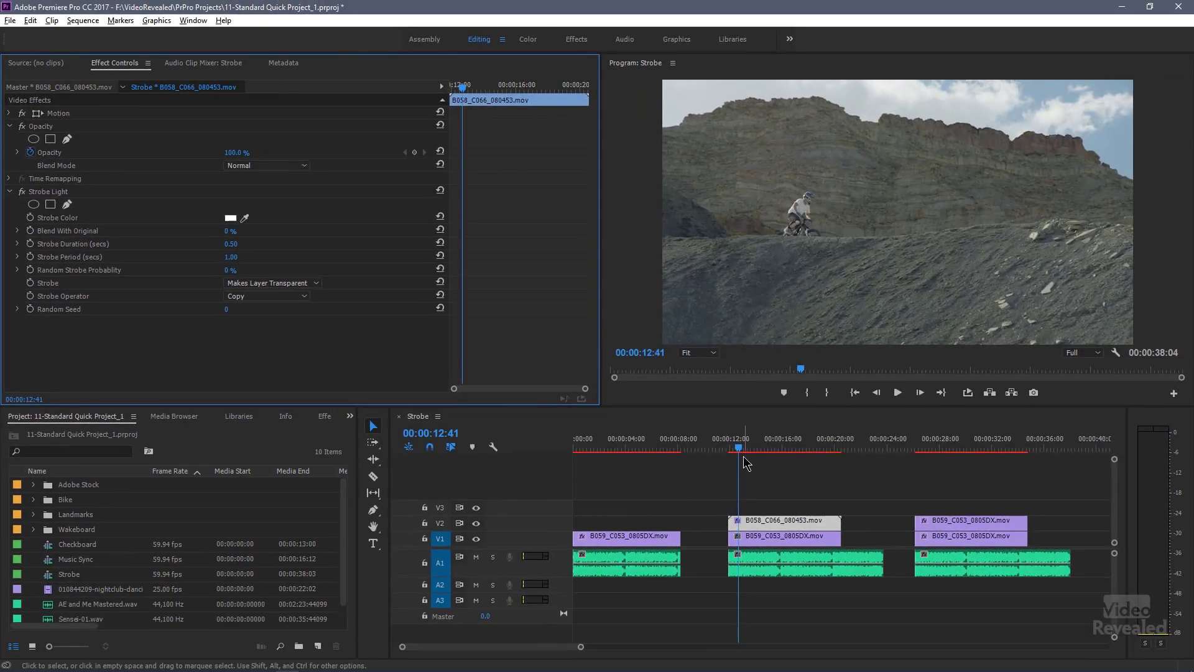
Toggle V2 track output to compare with V1, then play from just before the strobe clip
left_click(476, 523)
left_click(476, 524)
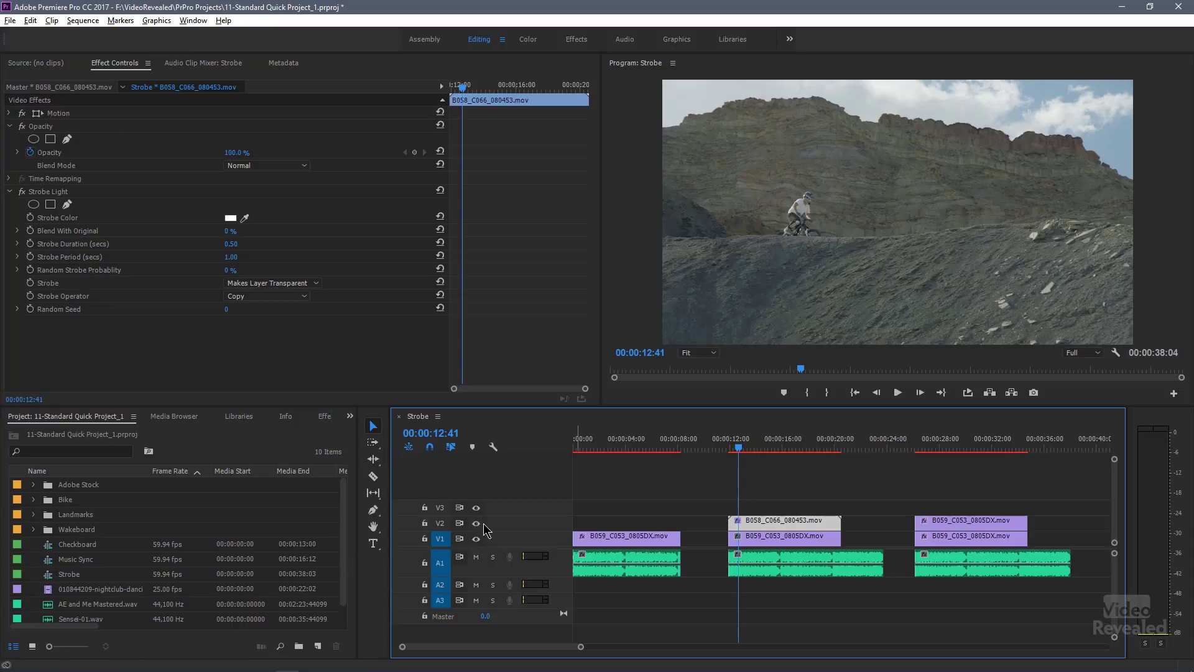
left_click(730, 447)
key("space")
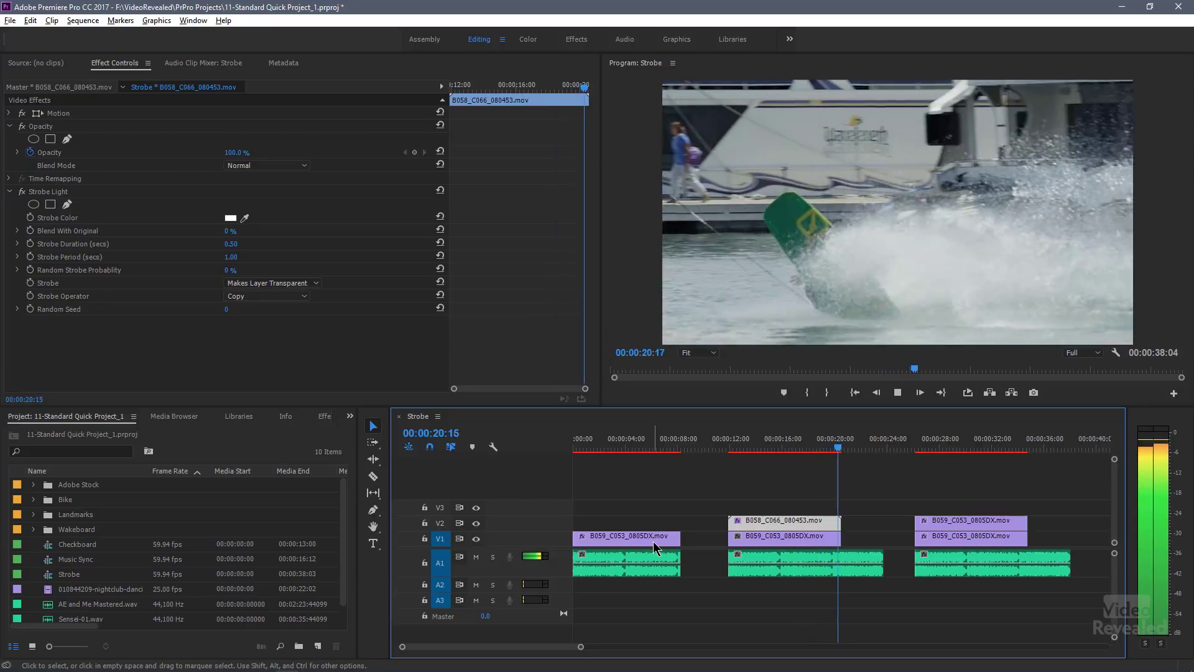
Quicken the V2 strobe to 0.25 s Strobe Duration and 0.50 s Strobe Period
left_click_drag(771, 439, 748, 522)
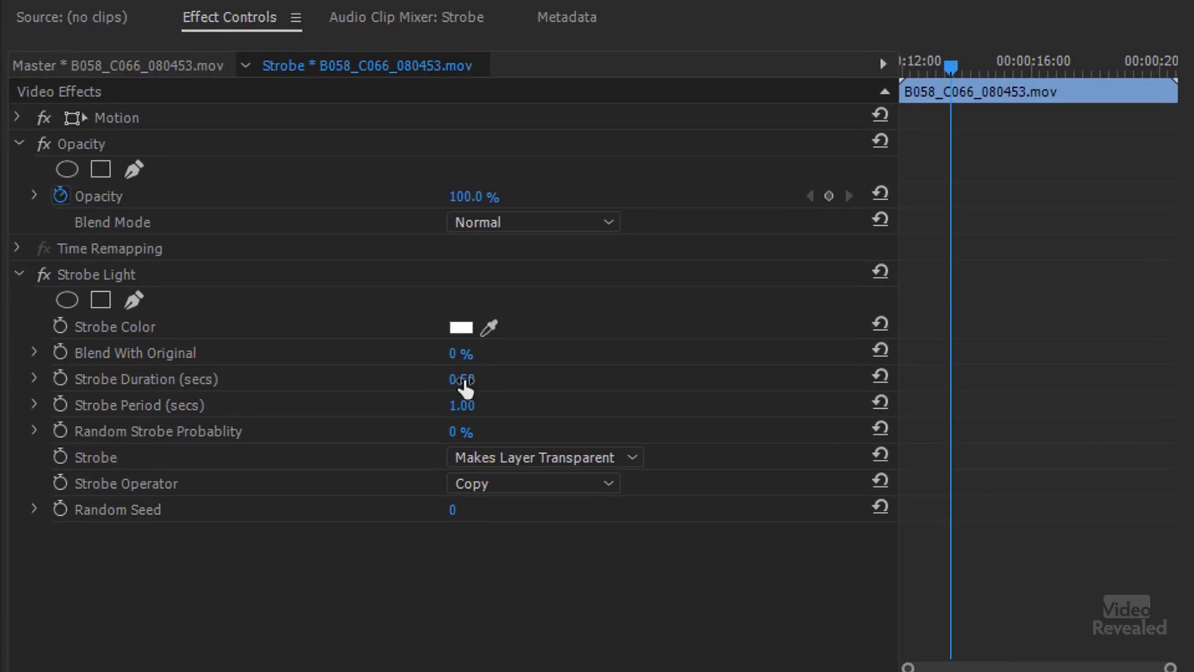
left_click(469, 379)
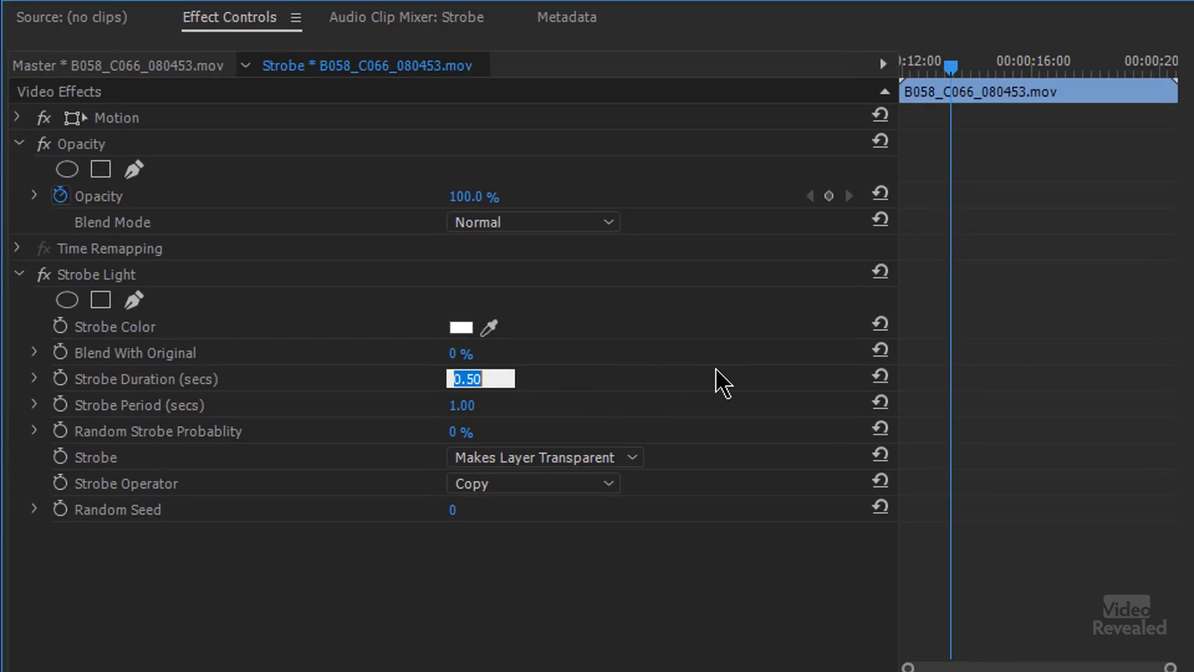
key("Tab")
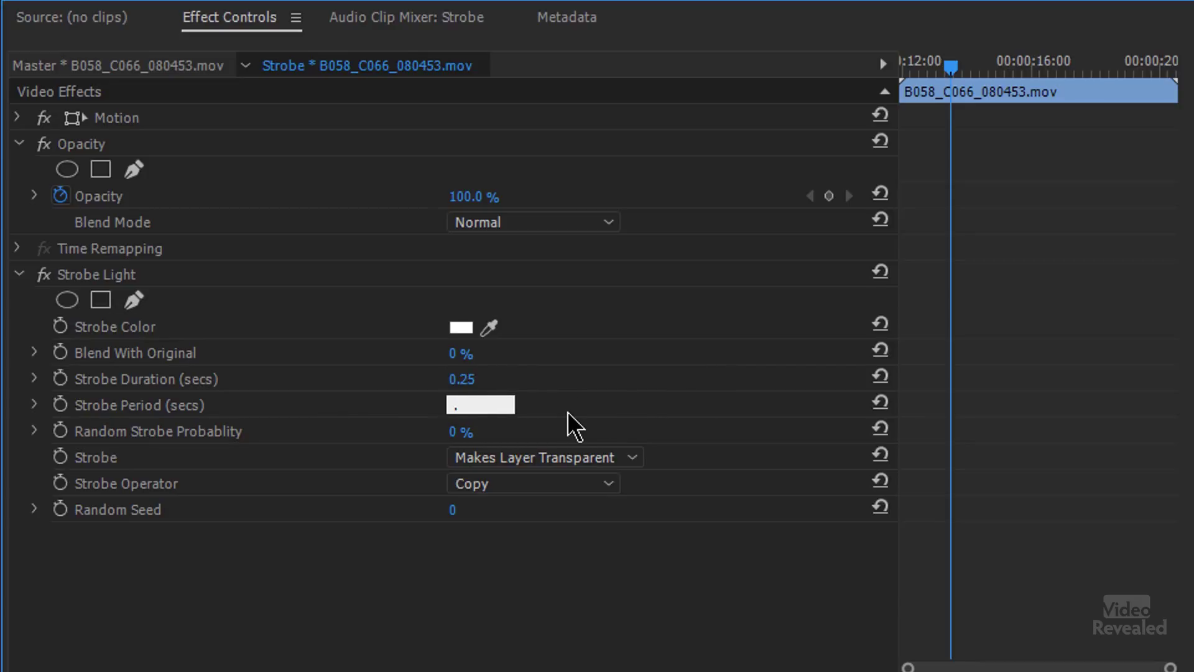
key("Return")
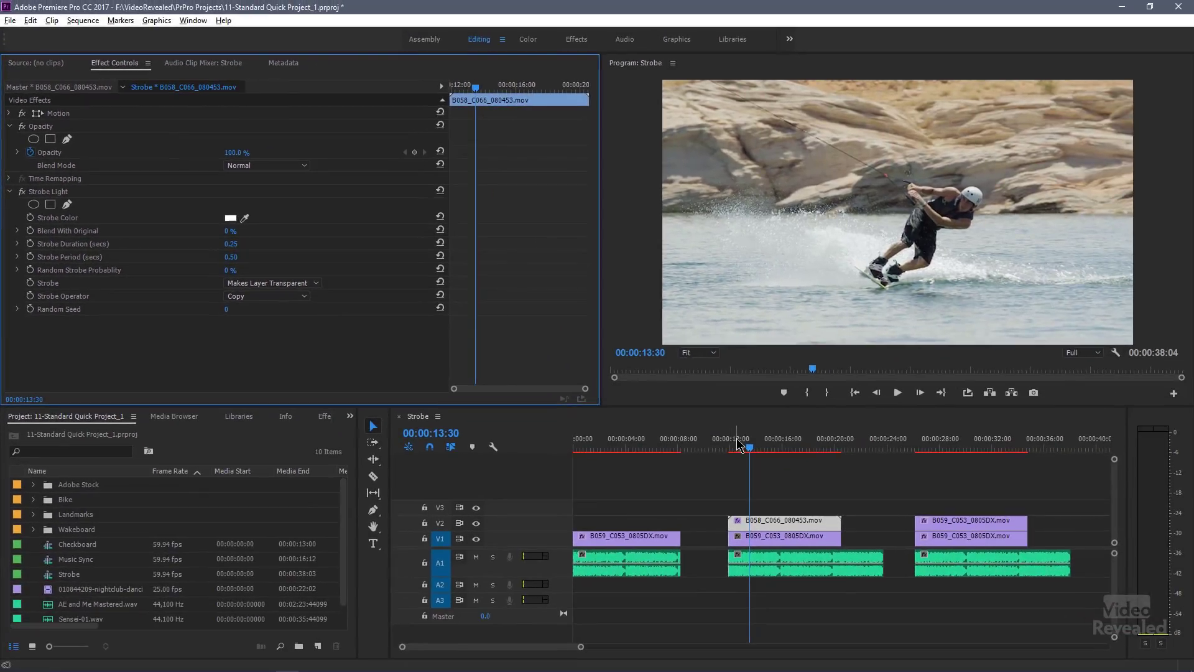
left_click(727, 442)
left_click_drag(729, 443, 728, 443)
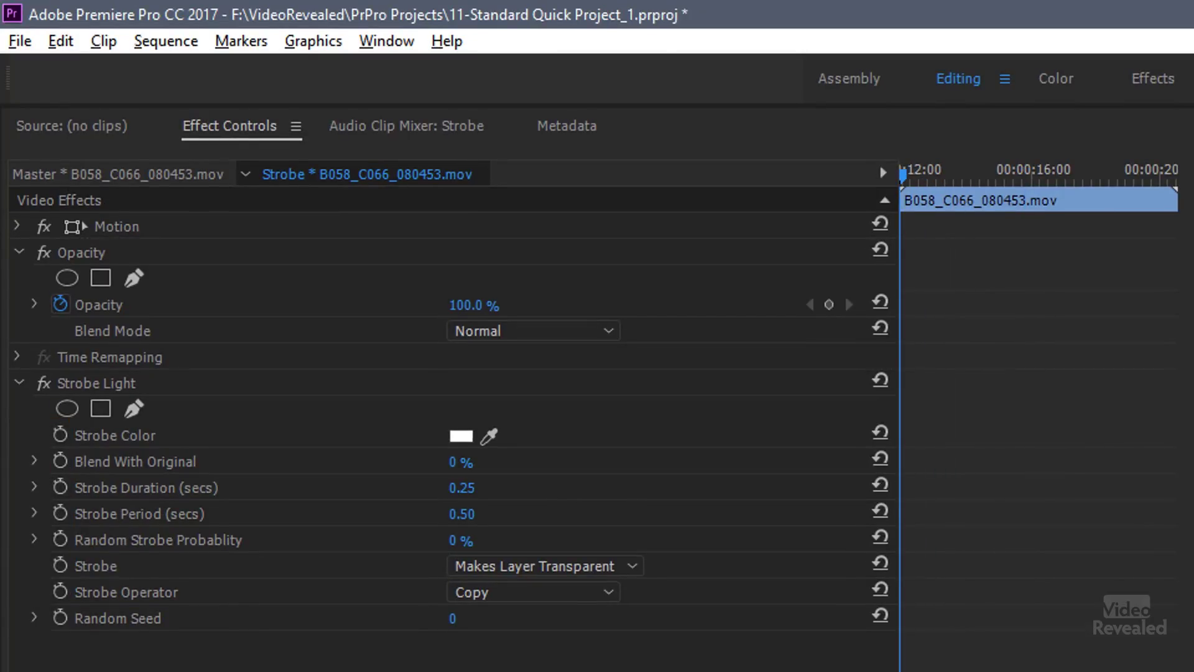
Set Strobe Duration 0.50 and Period 1.00, and keyframe both at the clip start
left_click(464, 488)
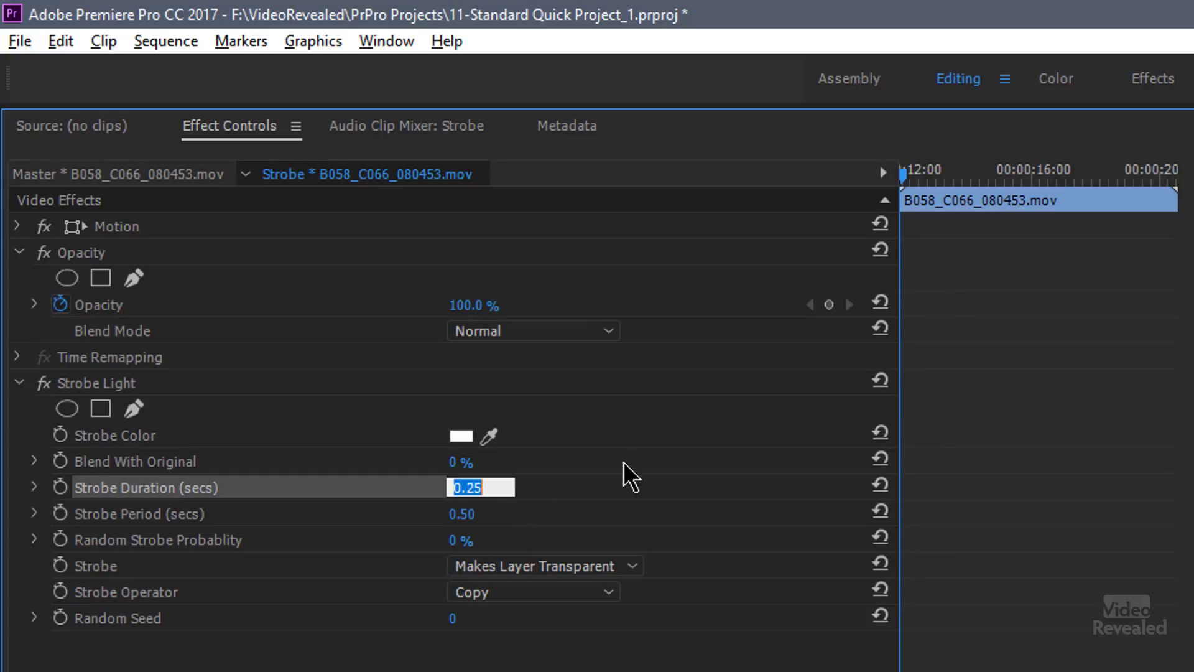
type(".5")
key("Return")
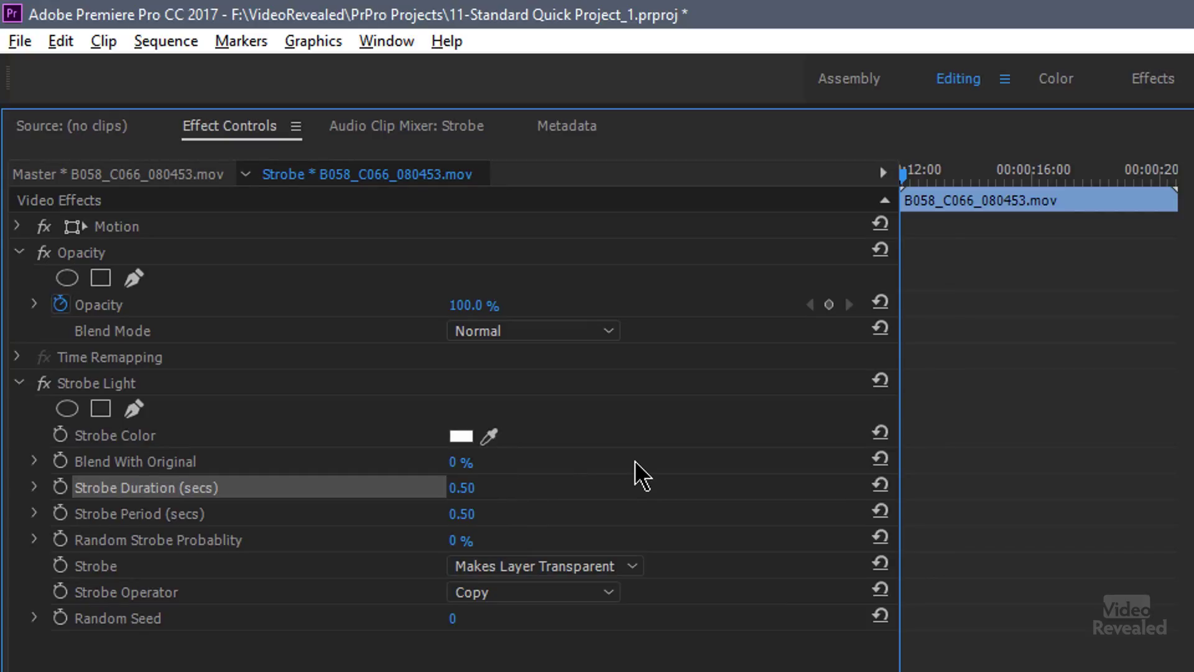
left_click(461, 515)
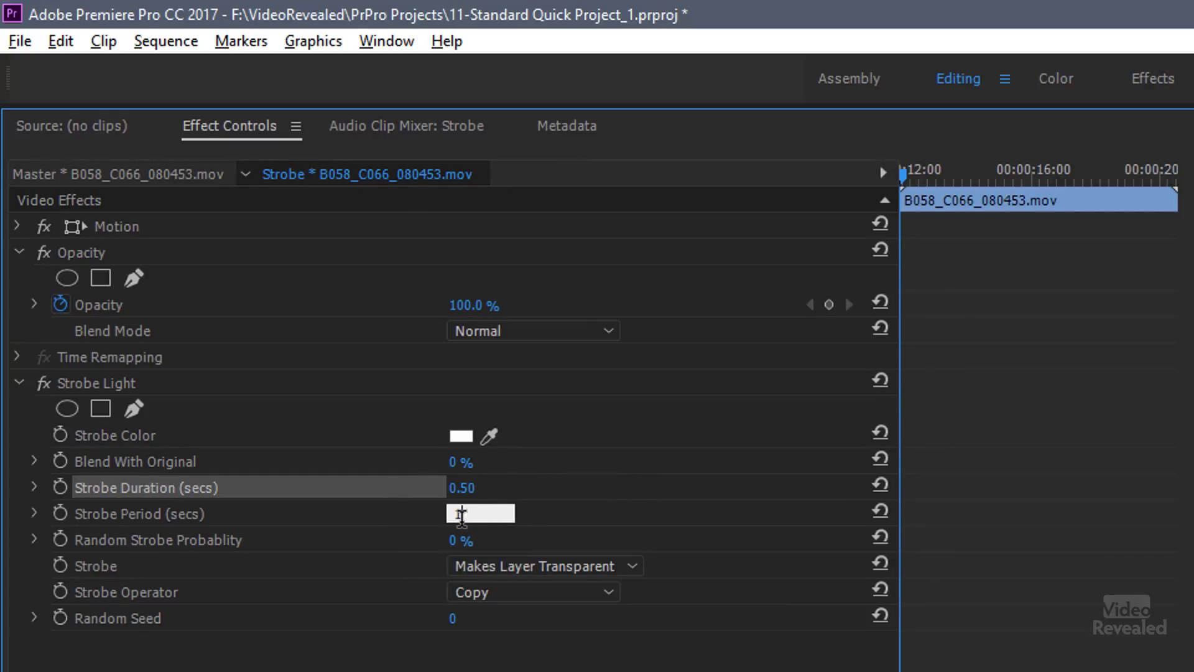
type("1.0")
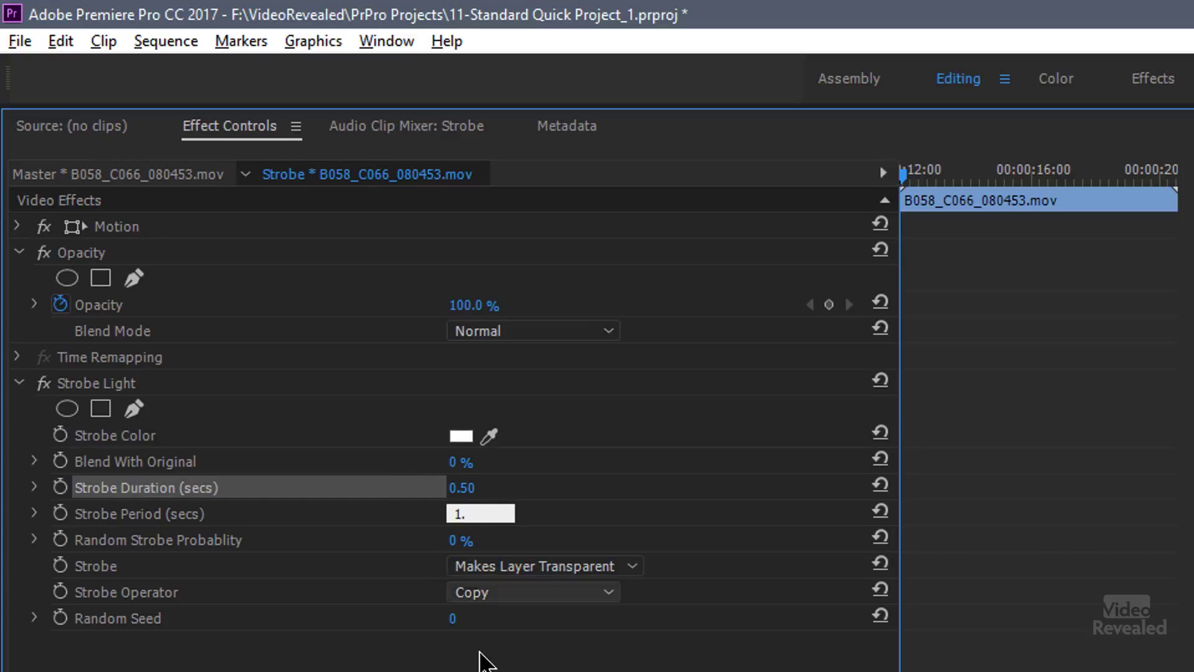
key("Return")
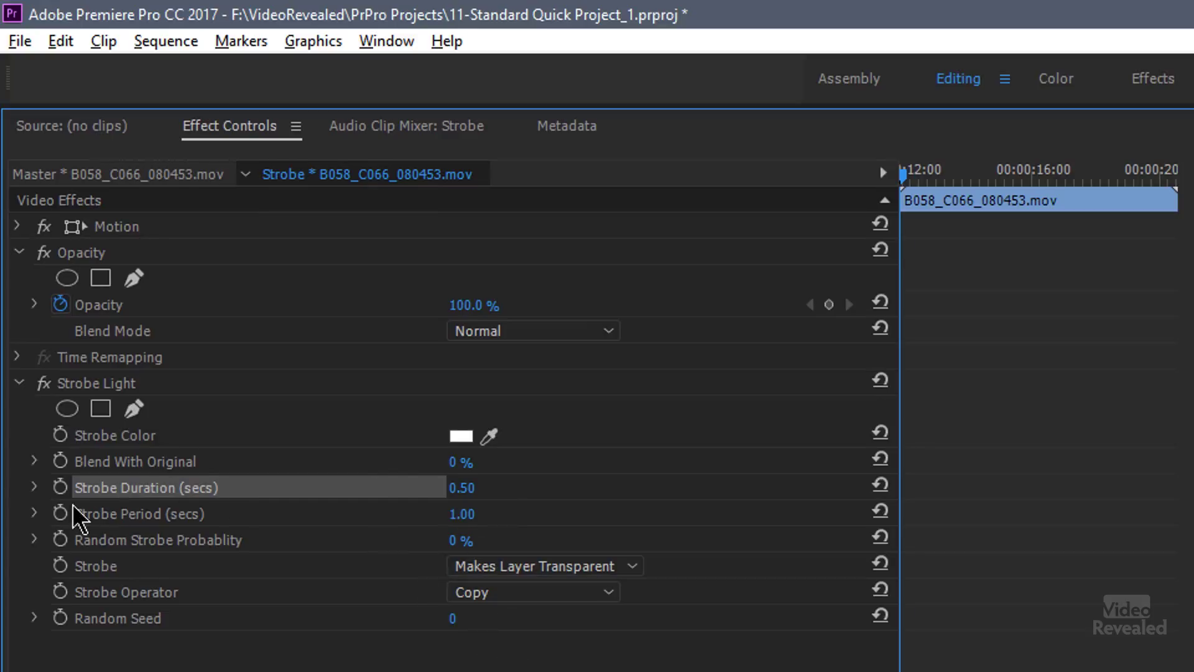
left_click(59, 487)
left_click(60, 514)
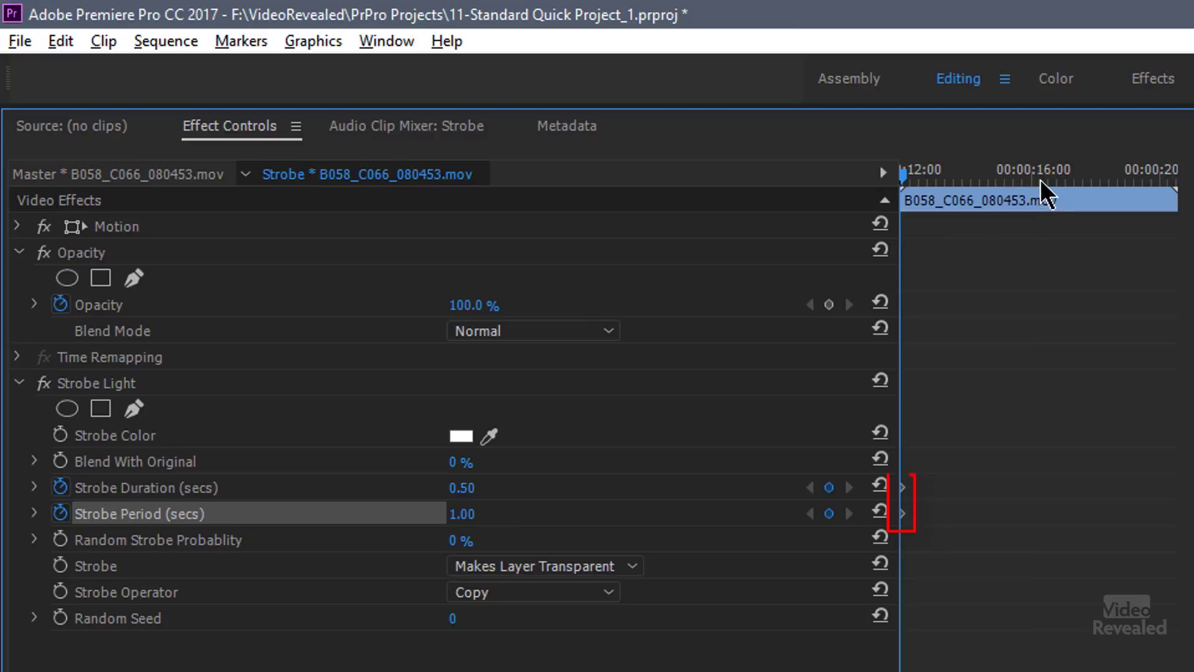
Add keyframes near the clip end with Strobe Duration 0.13 and Strobe Period 0.25
left_click(1160, 177)
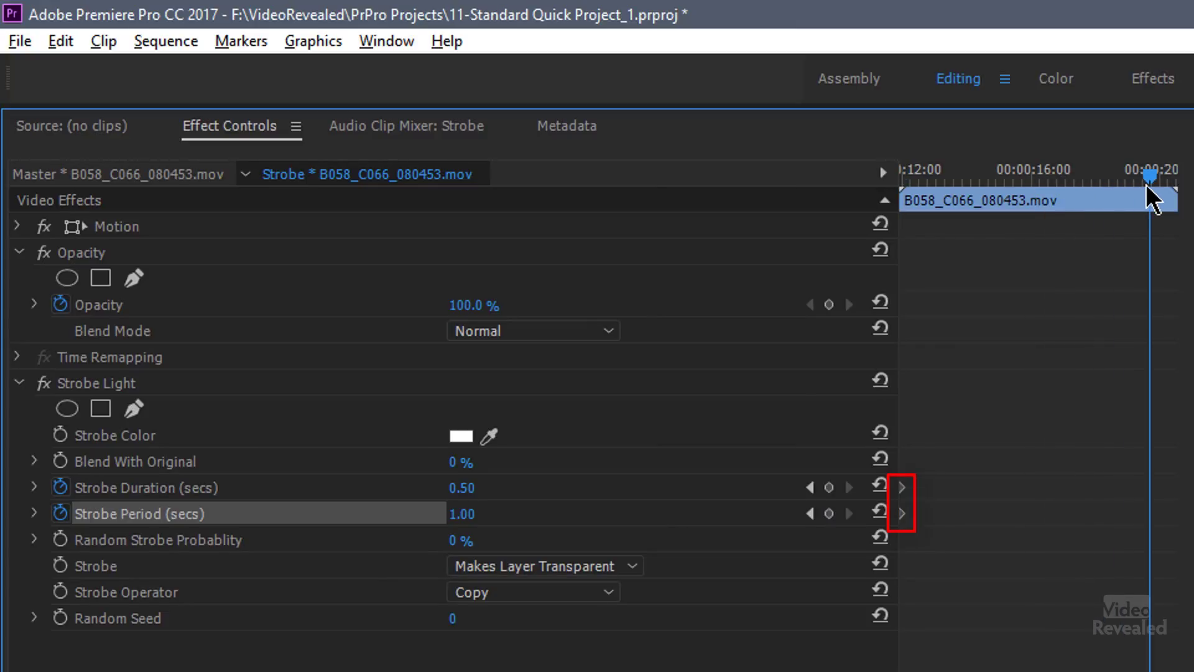
left_click_drag(468, 492, 619, 465)
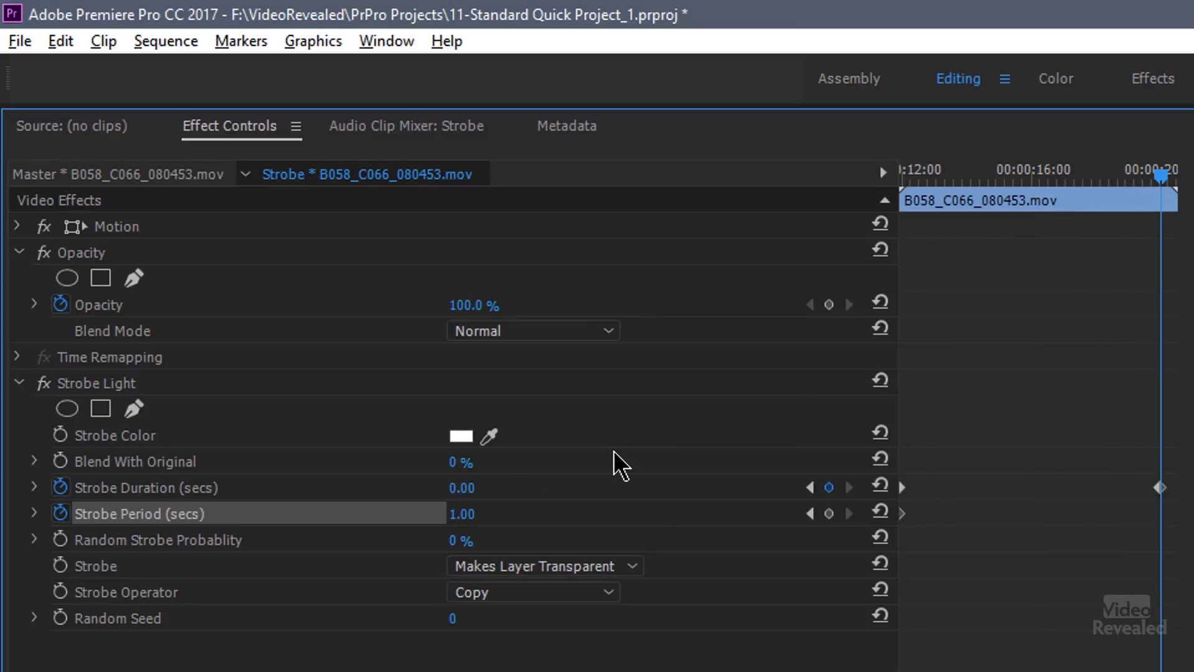
left_click(465, 489)
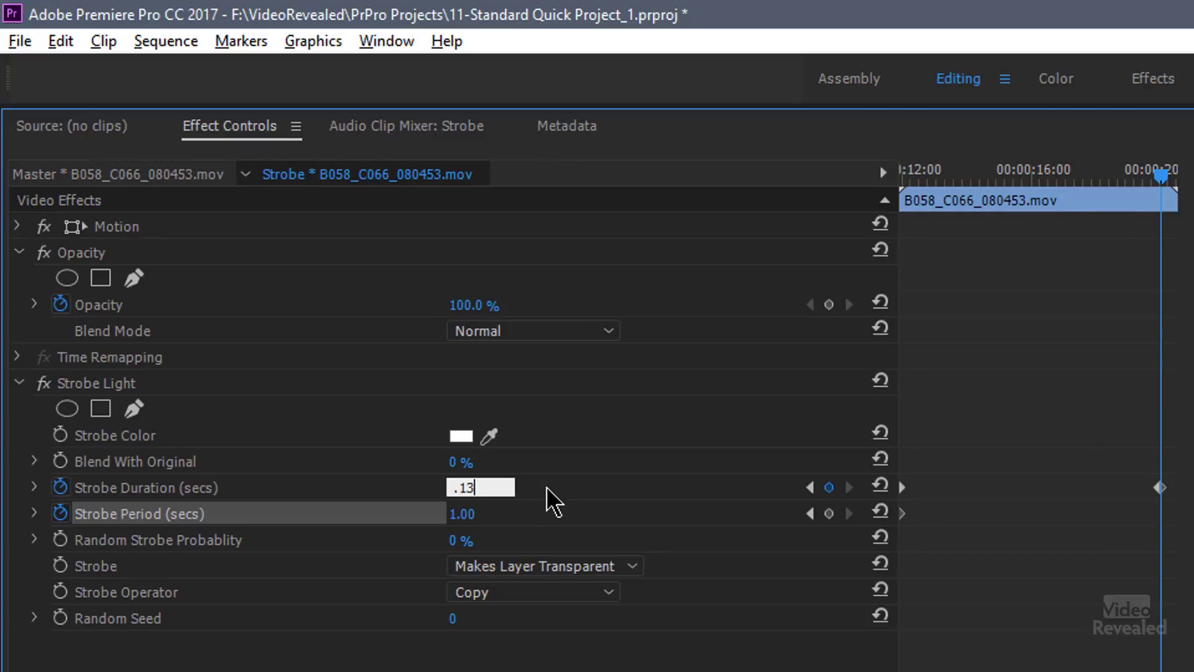
key("Tab")
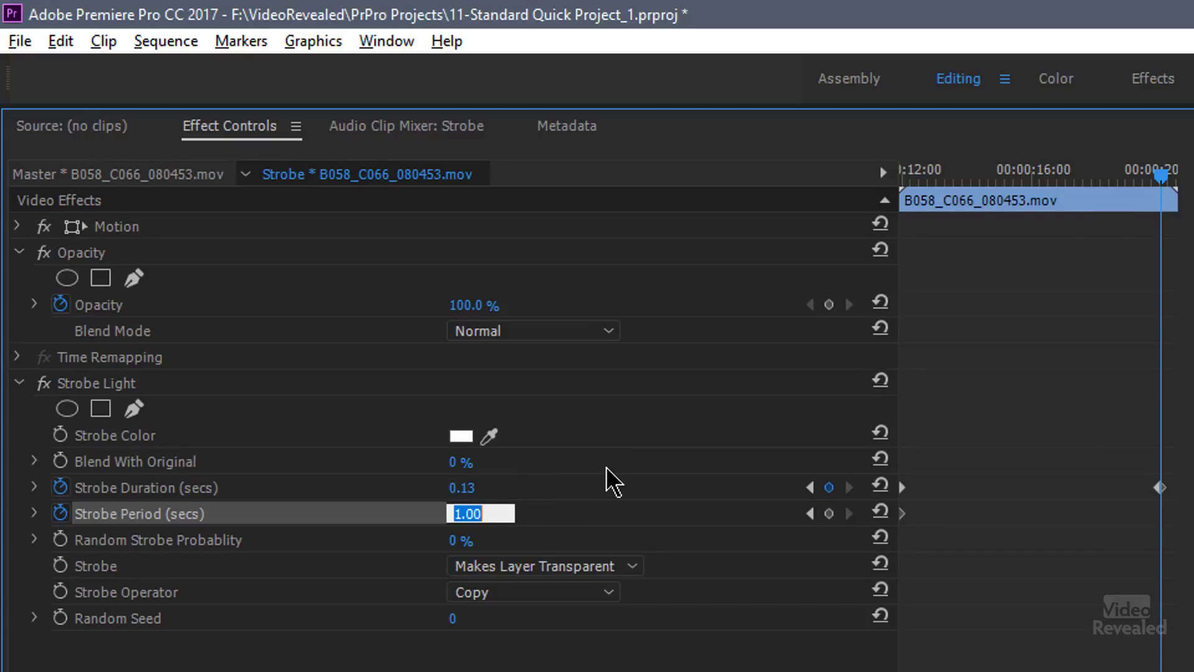
type(".25")
key("Return")
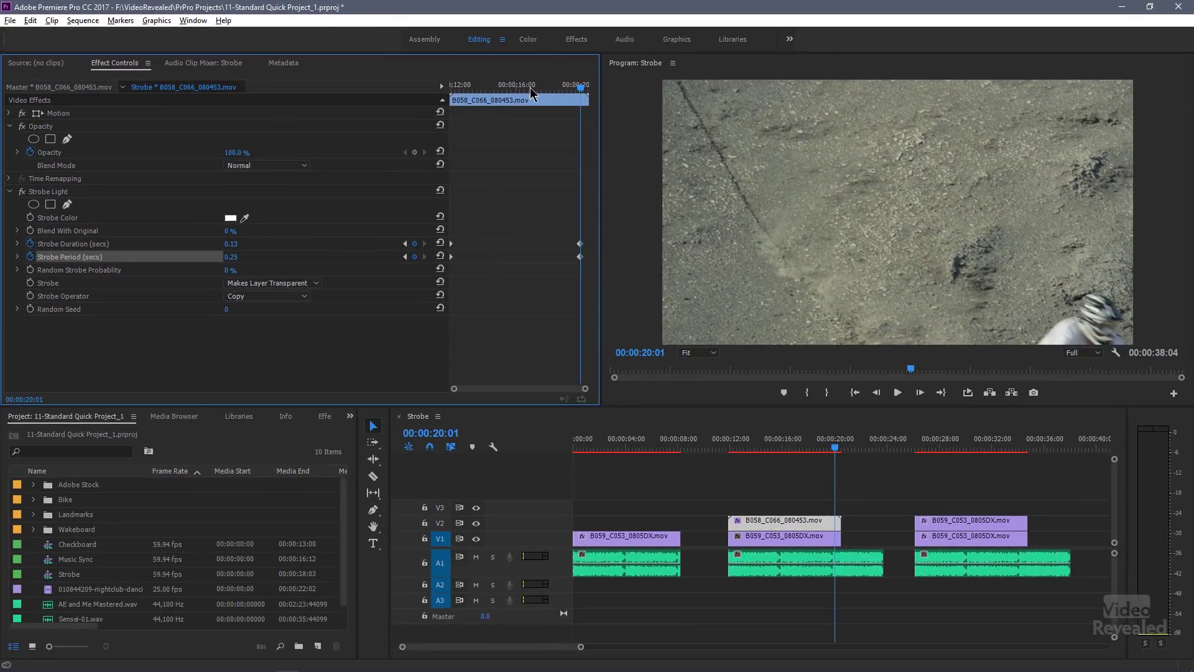
left_click_drag(531, 92, 397, 122)
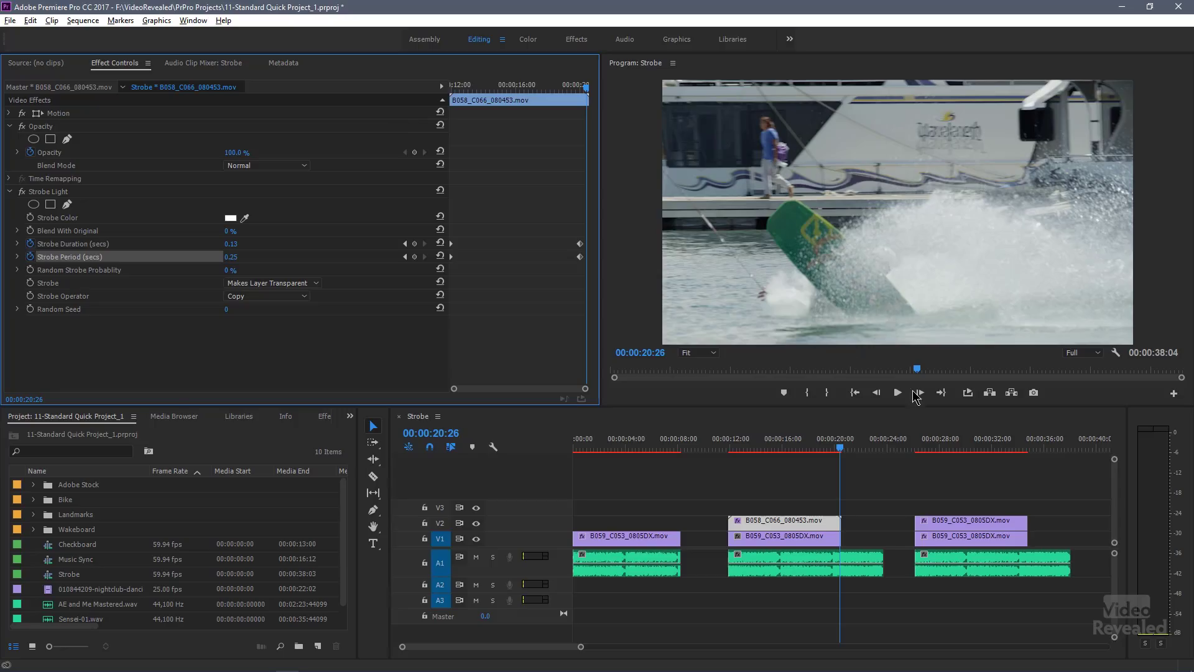
At 26:25, toggle V2 track output twice to compare it with the V1 footage
left_click(920, 448)
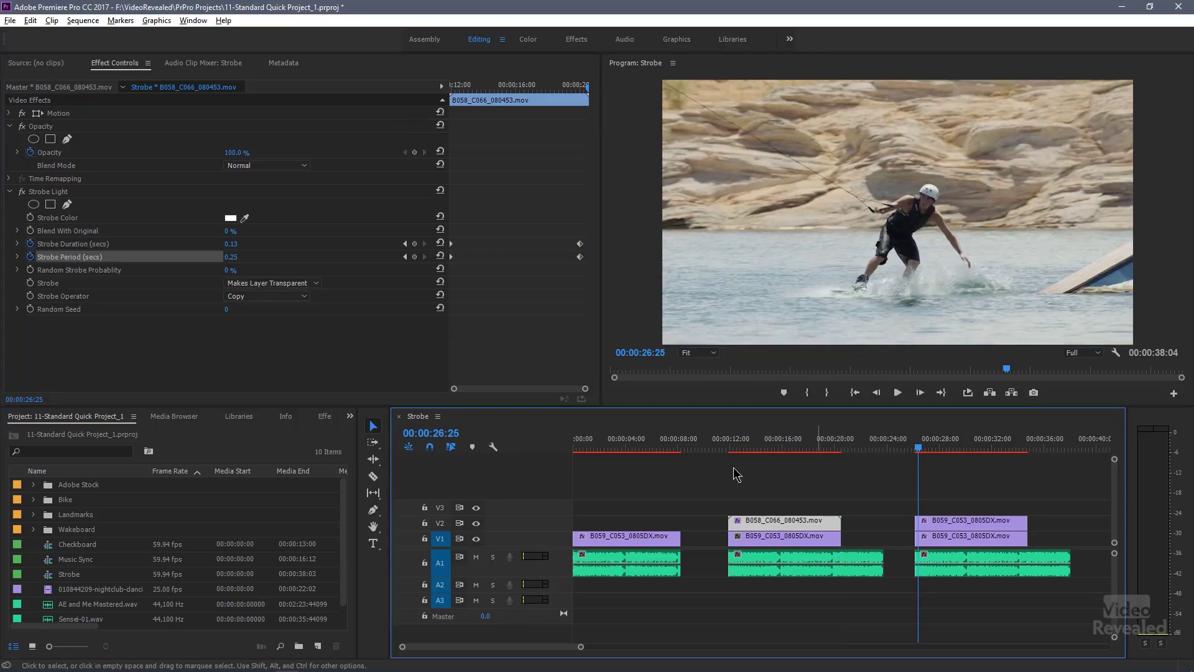
left_click(478, 525)
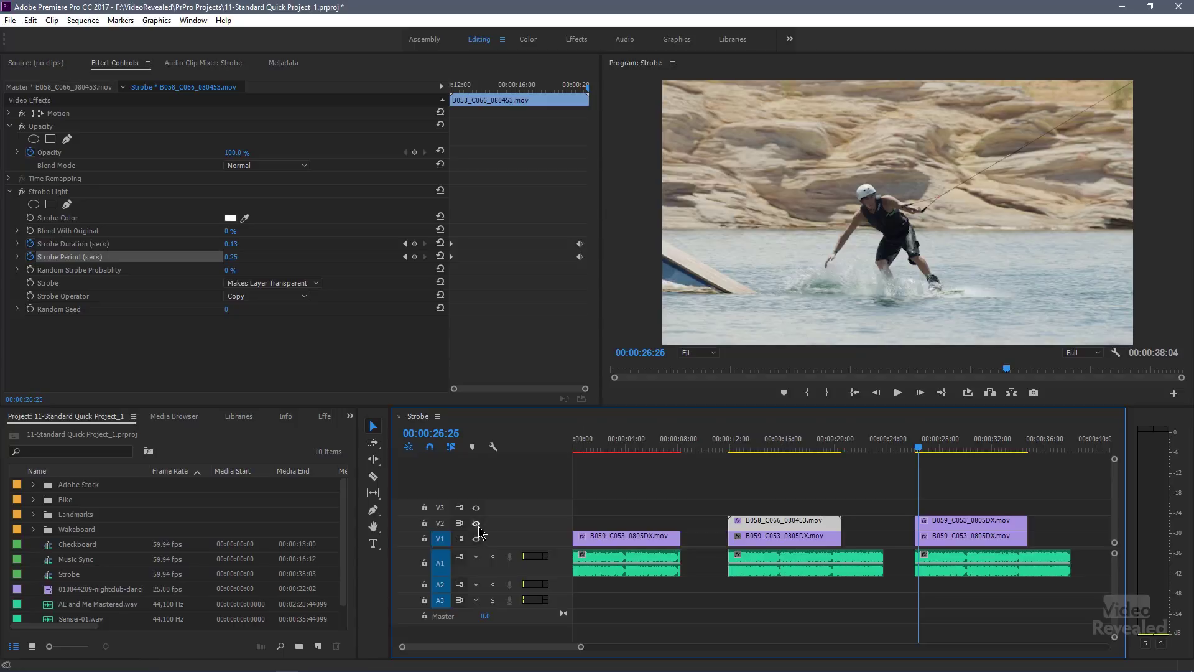
left_click(478, 525)
left_click(477, 525)
left_click(478, 525)
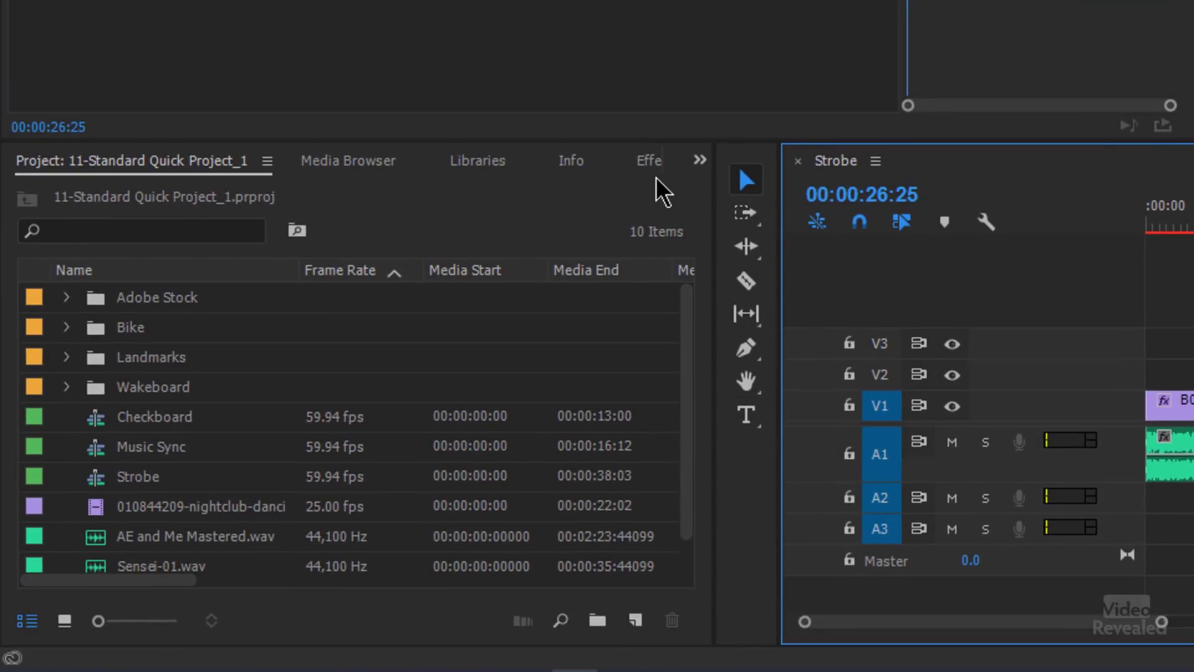
Apply the Horizontal Flip effect to the third V1 clip, B059_C053_0805DX.mov
left_click(650, 161)
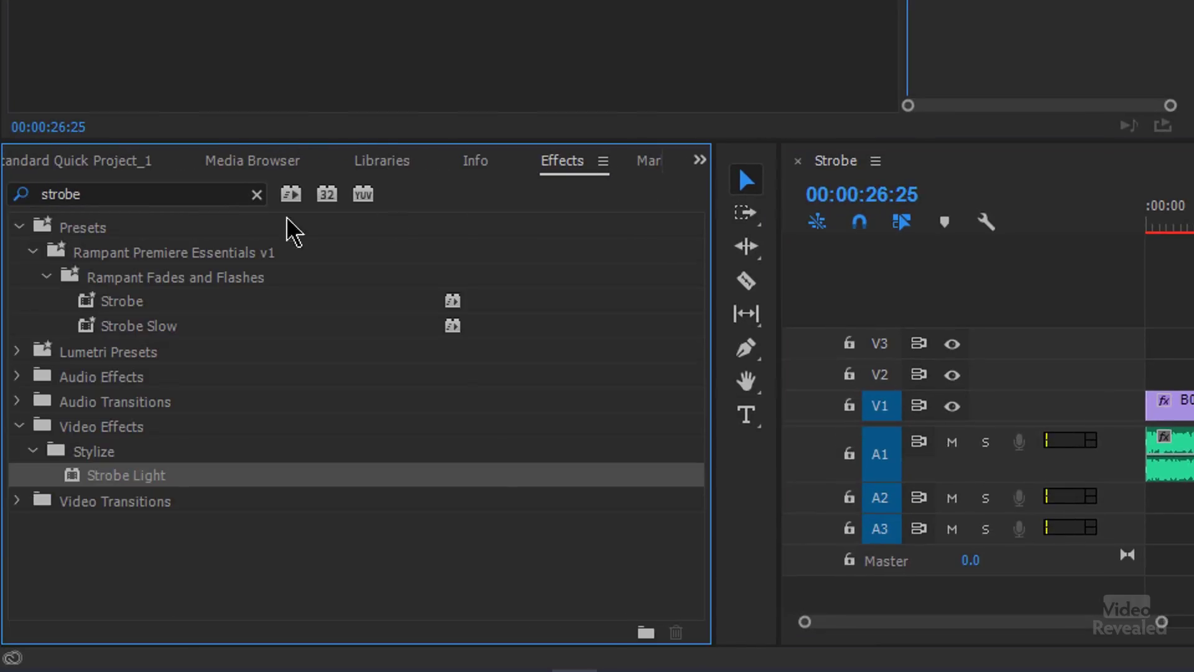
left_click_drag(81, 194, 14, 192)
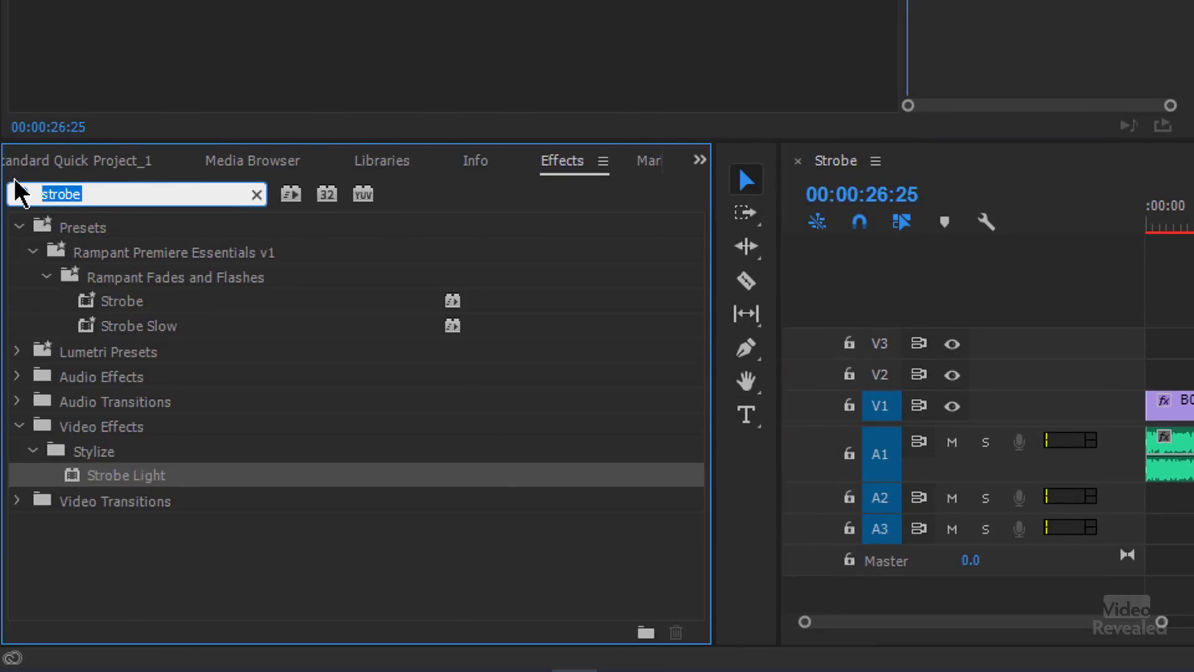
type("flip")
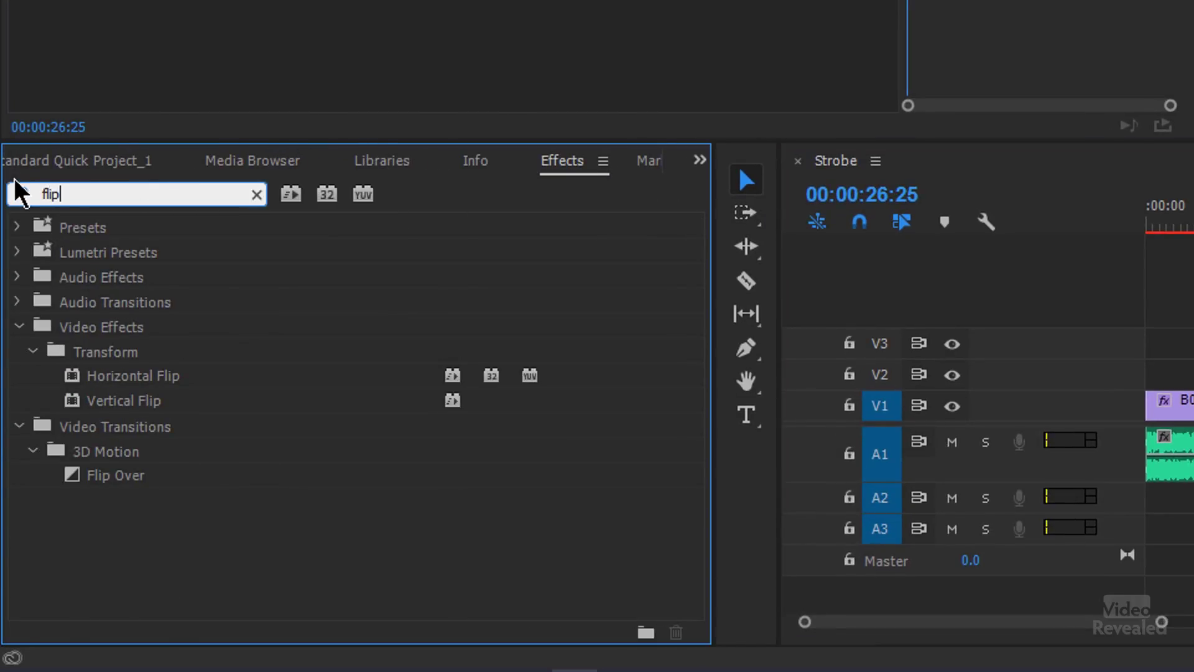
left_click(161, 377)
left_click_drag(162, 377, 1193, 412)
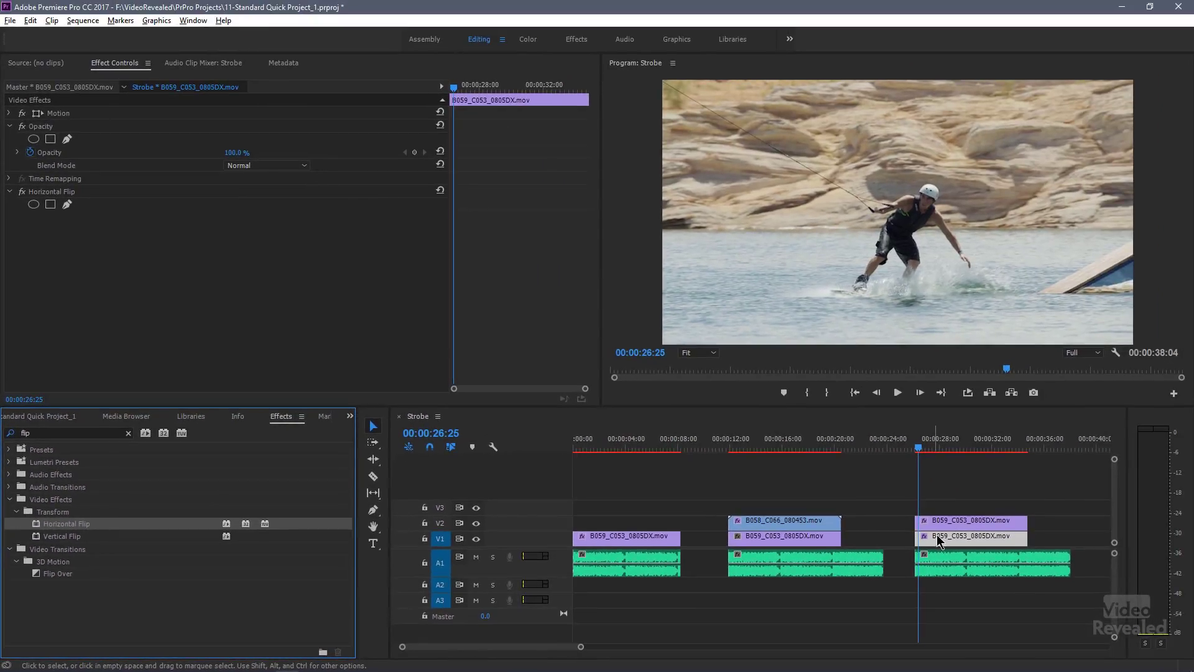
left_click(941, 541)
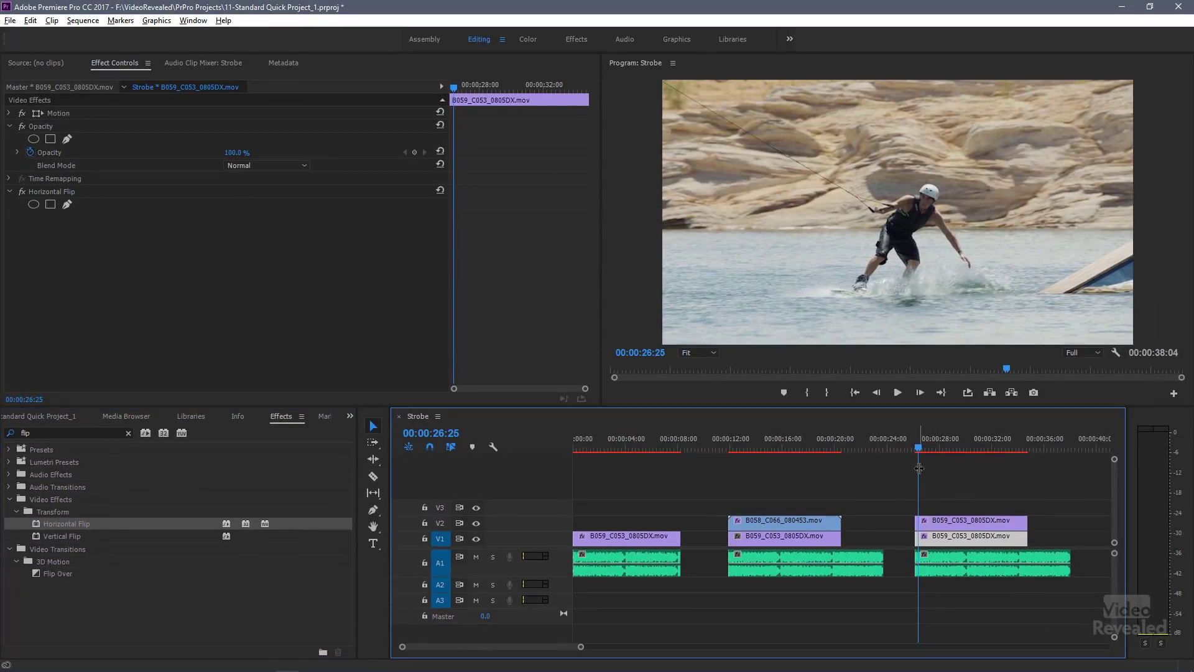
left_click(910, 447)
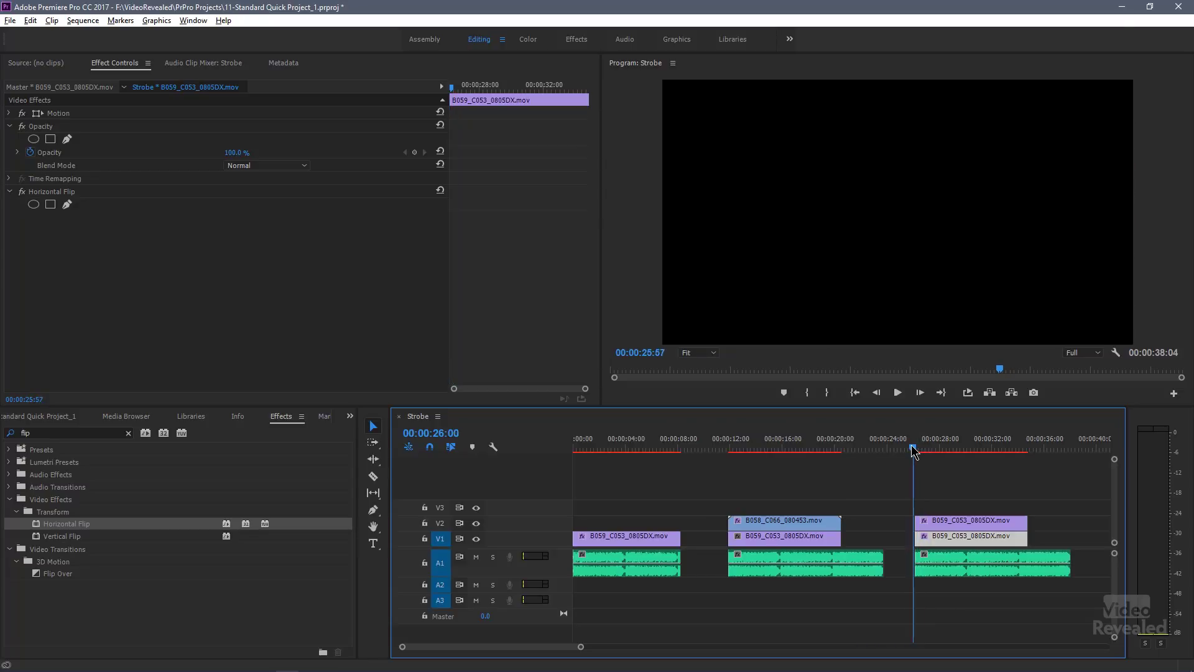
key("space")
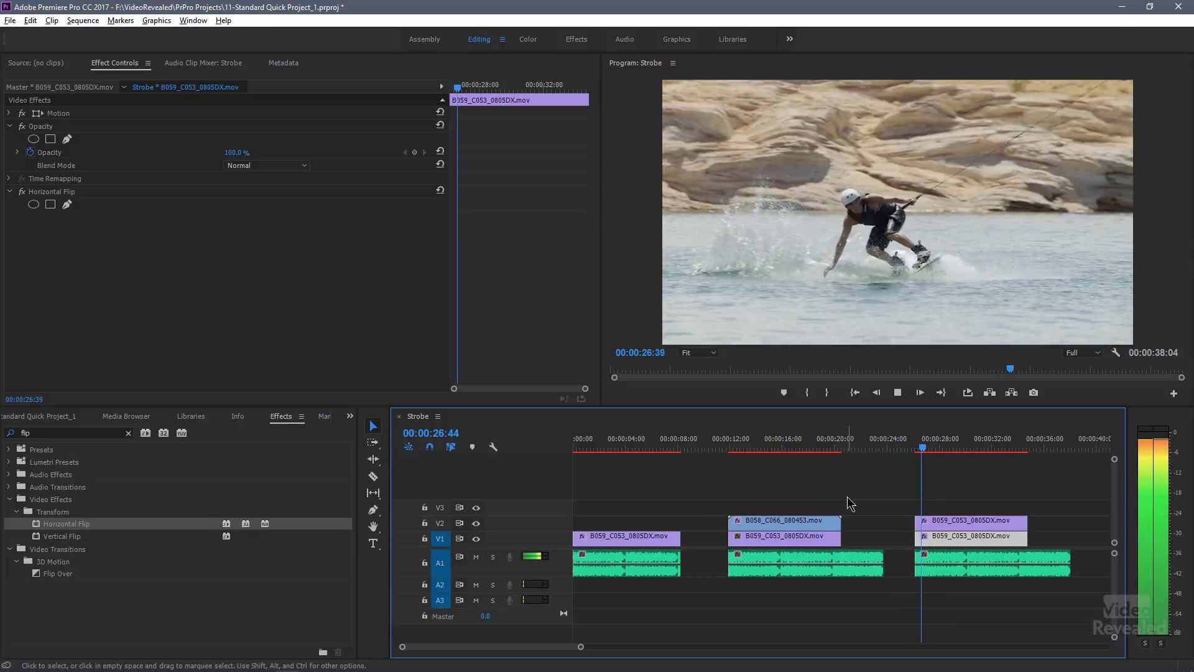